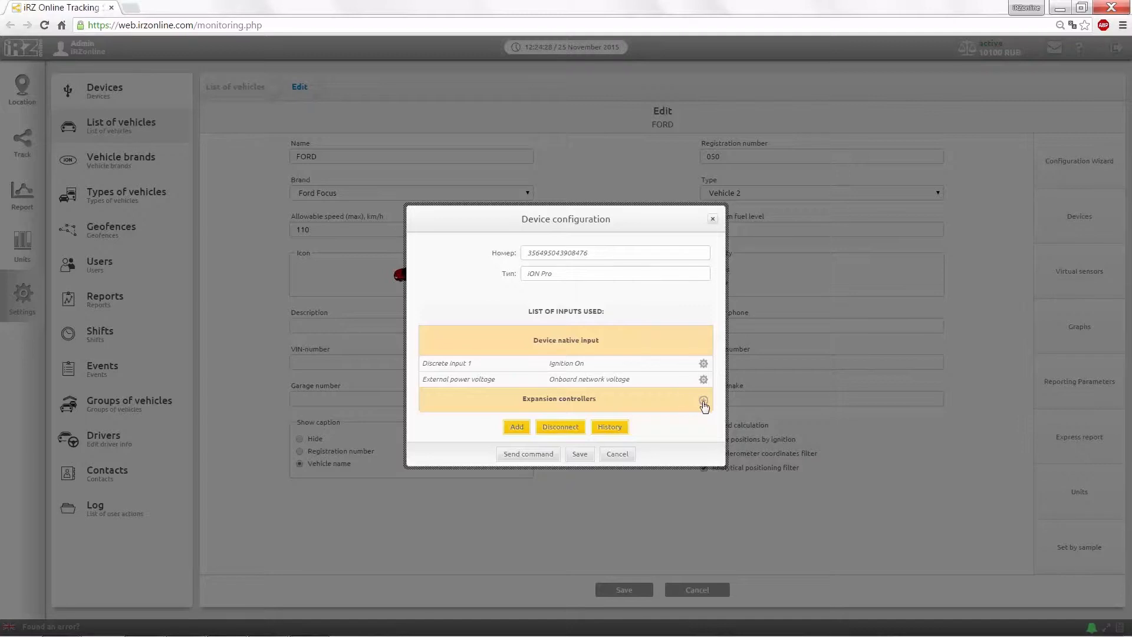
# Add an RS-485: LLS expansion controller with sensor number 1, connected from 00:00:00 on 25.11.2015, and add its LLS - Value input
pyautogui.click(660, 305)
pyautogui.click(661, 305)
pyautogui.click(655, 323)
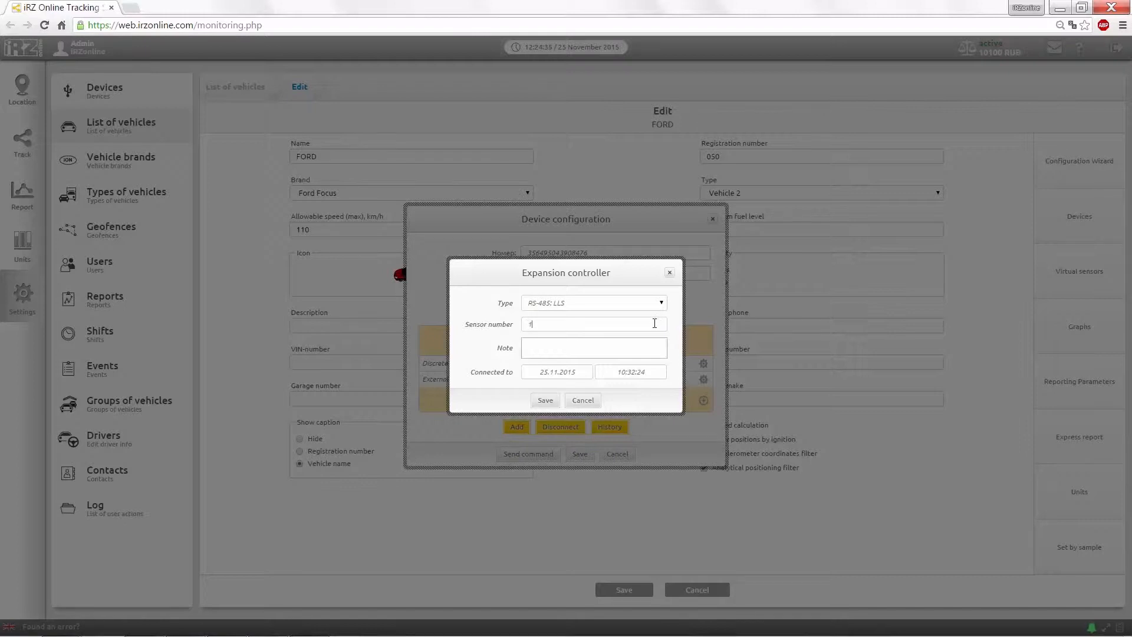
pyautogui.write('1')
pyautogui.click(646, 372)
pyautogui.click(629, 413)
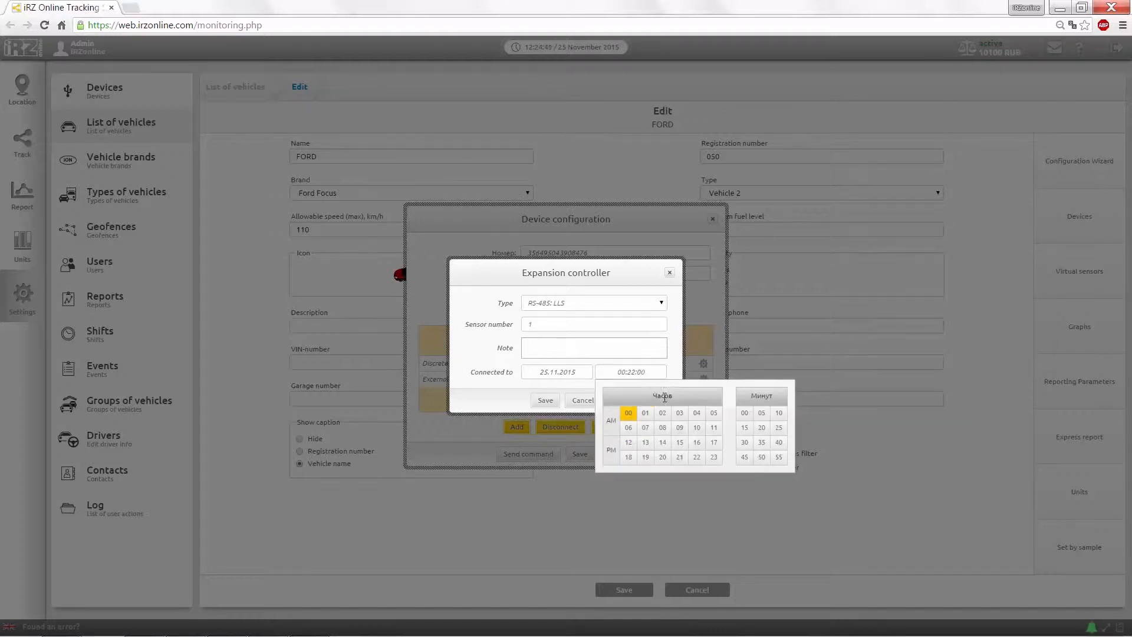
pyautogui.click(744, 412)
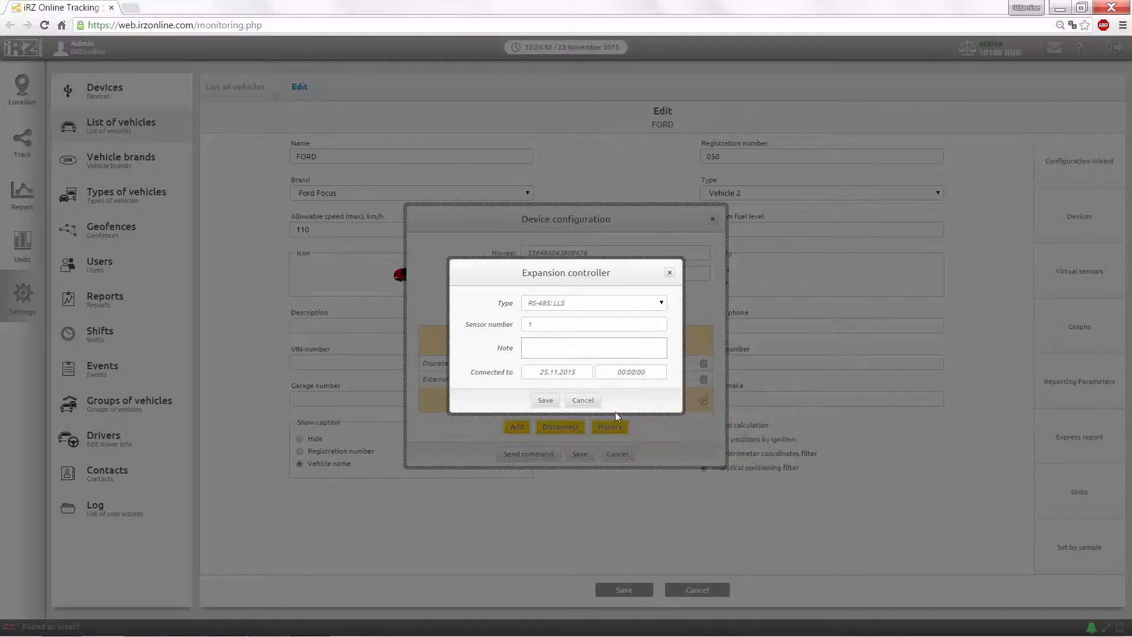
pyautogui.click(542, 403)
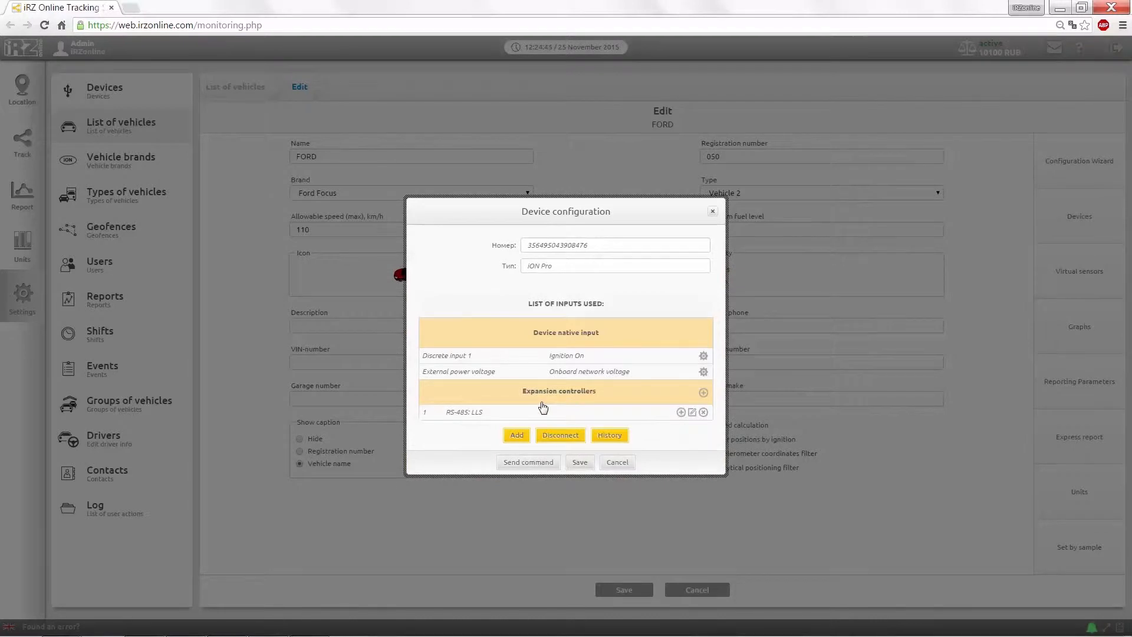
pyautogui.click(681, 412)
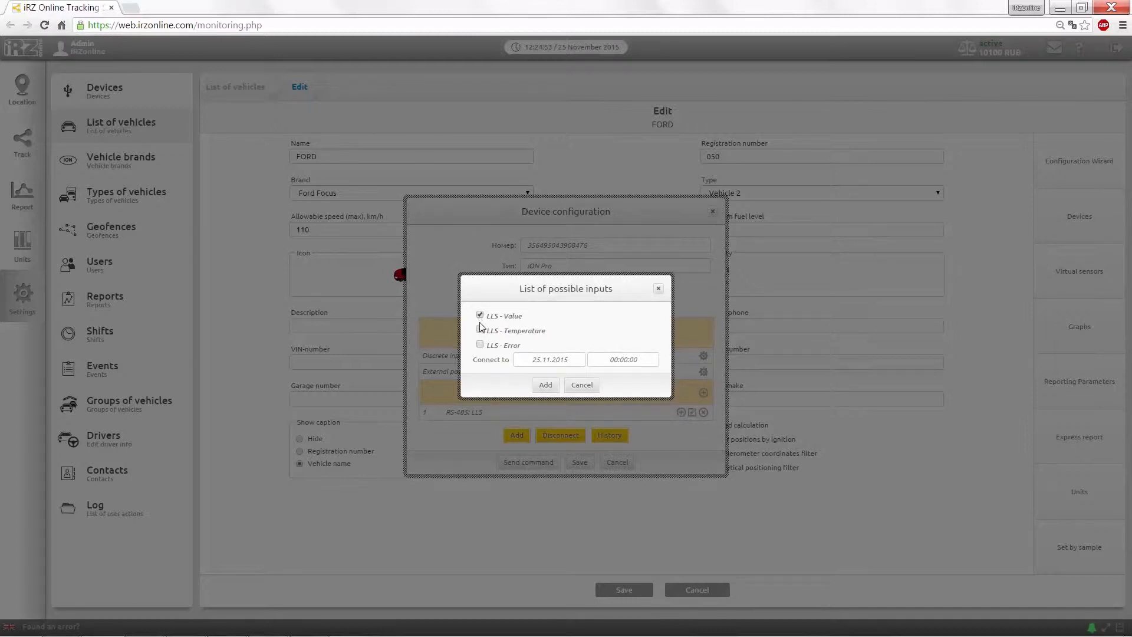
pyautogui.click(543, 386)
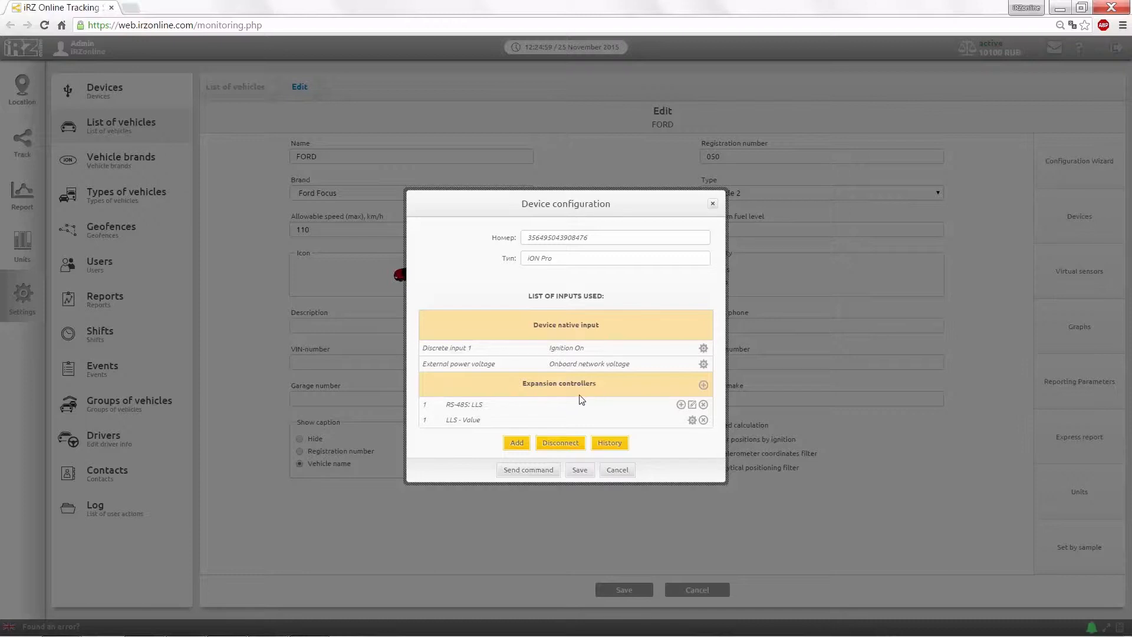
# Configure the LLS - Value input with Fuel level as its physical sensor and Use value chart as its output parameter
pyautogui.click(693, 420)
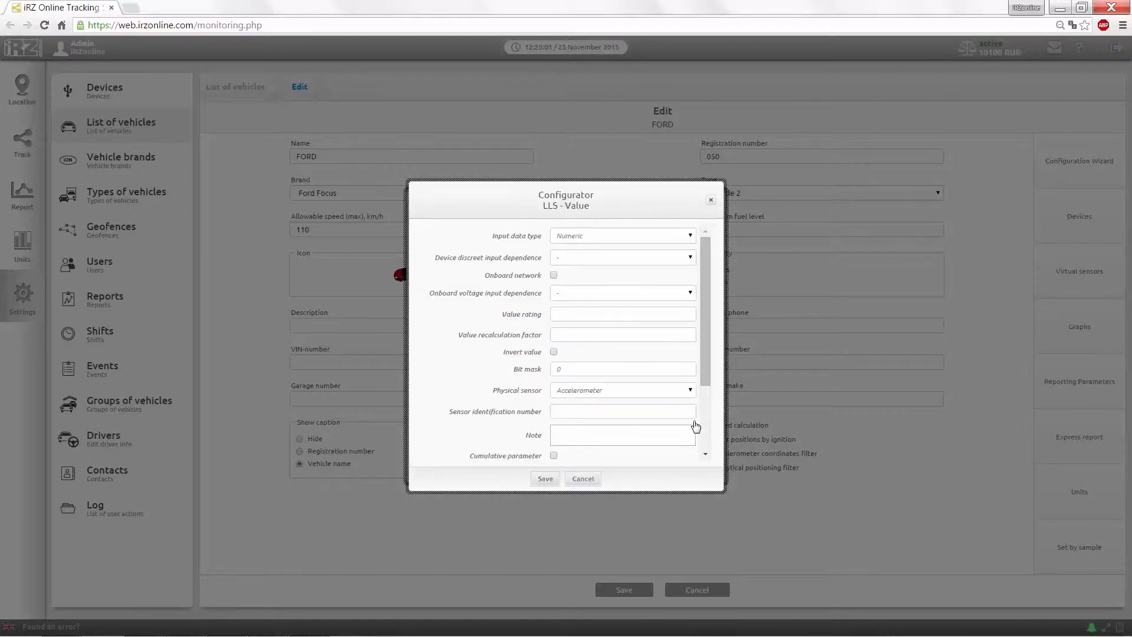
pyautogui.click(690, 236)
pyautogui.click(690, 236)
pyautogui.click(691, 391)
pyautogui.scroll(-3, 672, 530)
pyautogui.click(662, 473)
pyautogui.scroll(-2, 662, 436)
pyautogui.click(678, 375)
pyautogui.click(665, 397)
# Create a value chart for the input that maps 0 to 0 and 4095 to 100, and save it
pyautogui.click(554, 408)
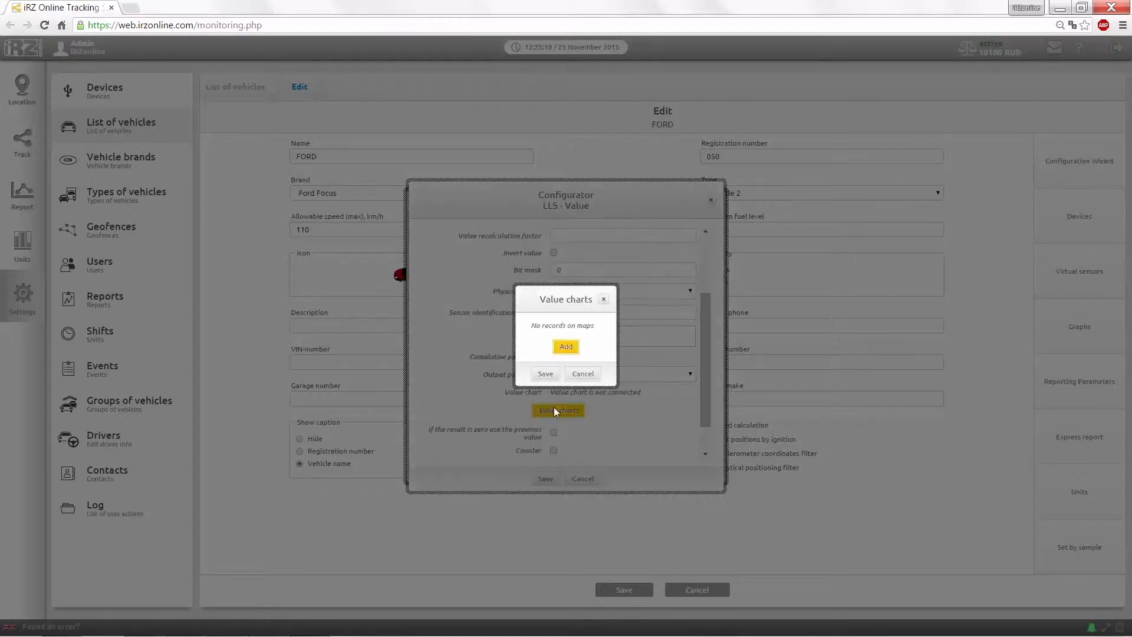
pyautogui.click(565, 348)
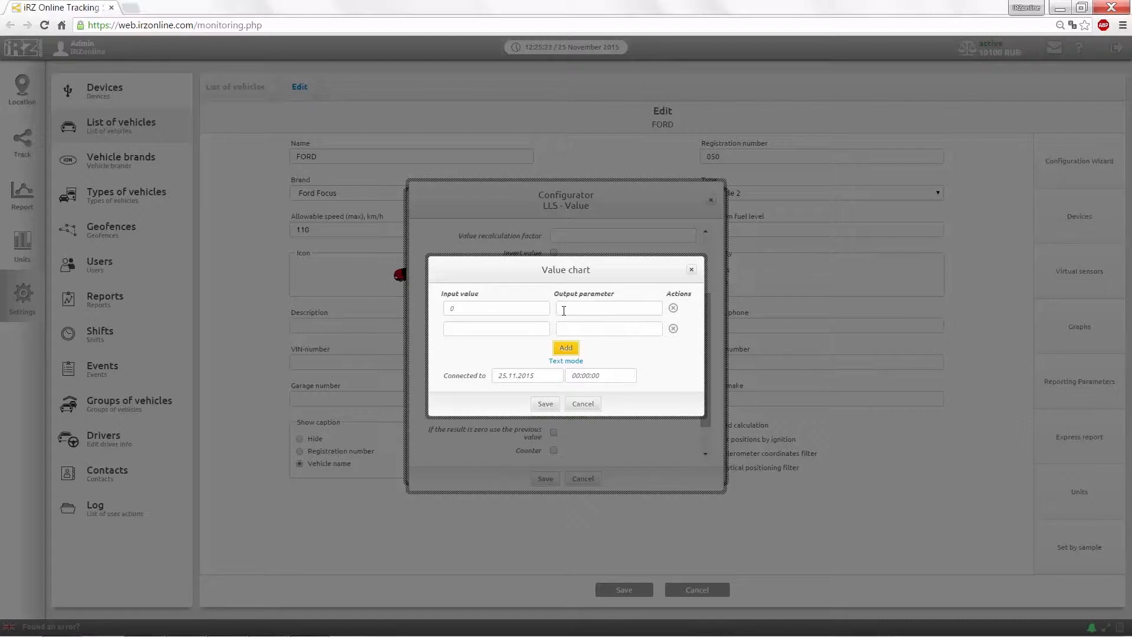
pyautogui.write('0')
pyautogui.click(525, 330)
pyautogui.write('4095')
pyautogui.click(566, 328)
pyautogui.write('100')
pyautogui.click(545, 403)
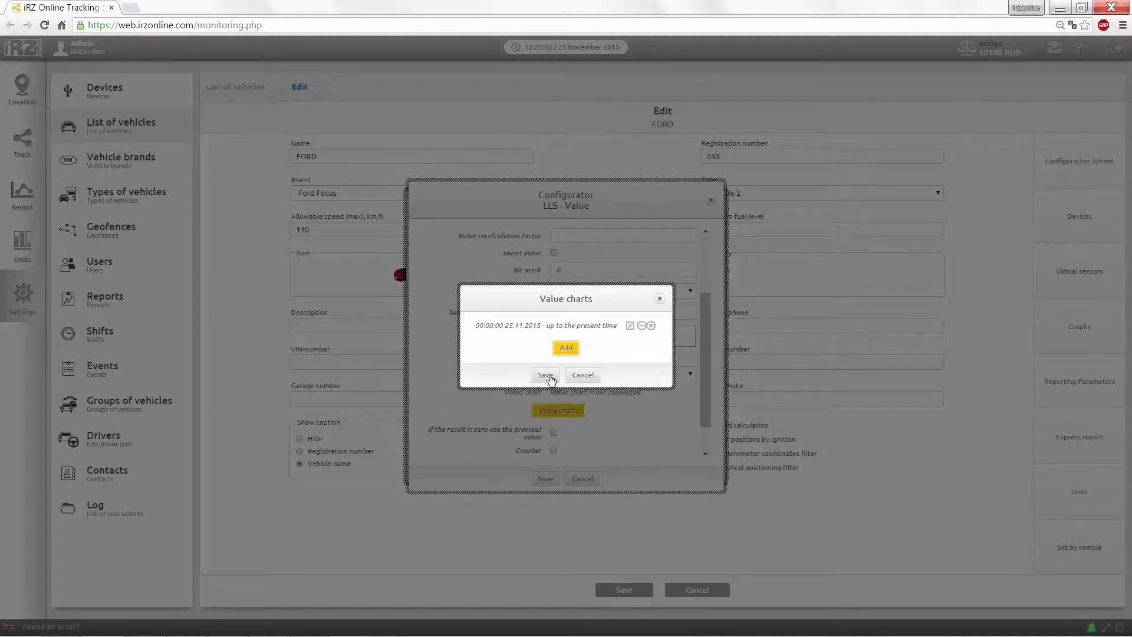
pyautogui.click(547, 375)
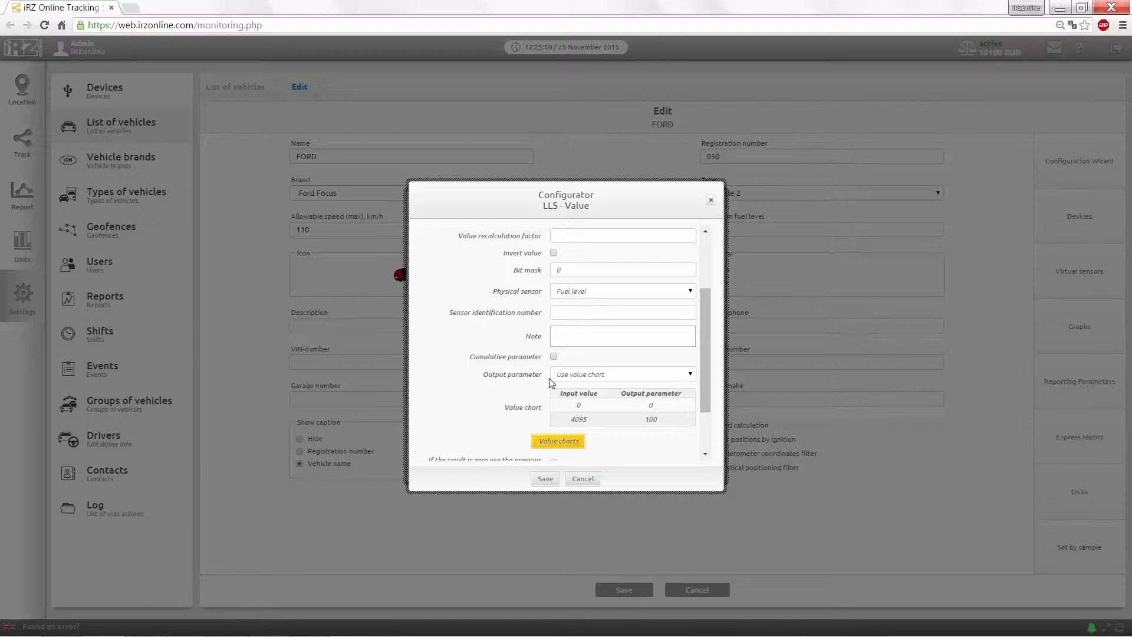
# Save the LLS - Value input settings and the device configuration
pyautogui.click(553, 478)
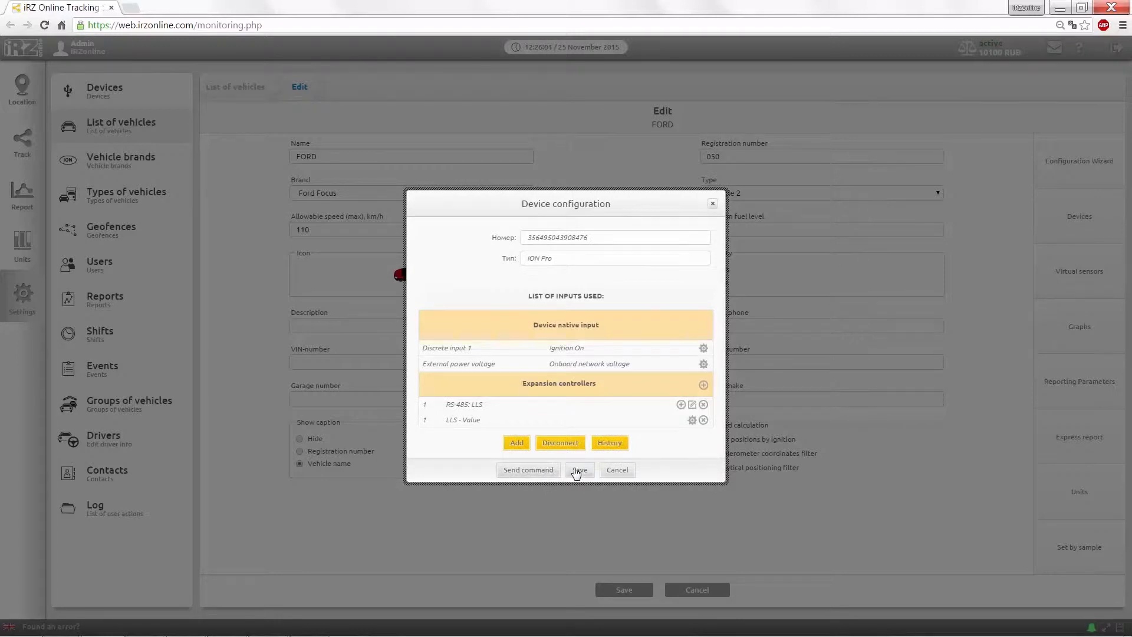
pyautogui.click(576, 471)
pyautogui.click(543, 378)
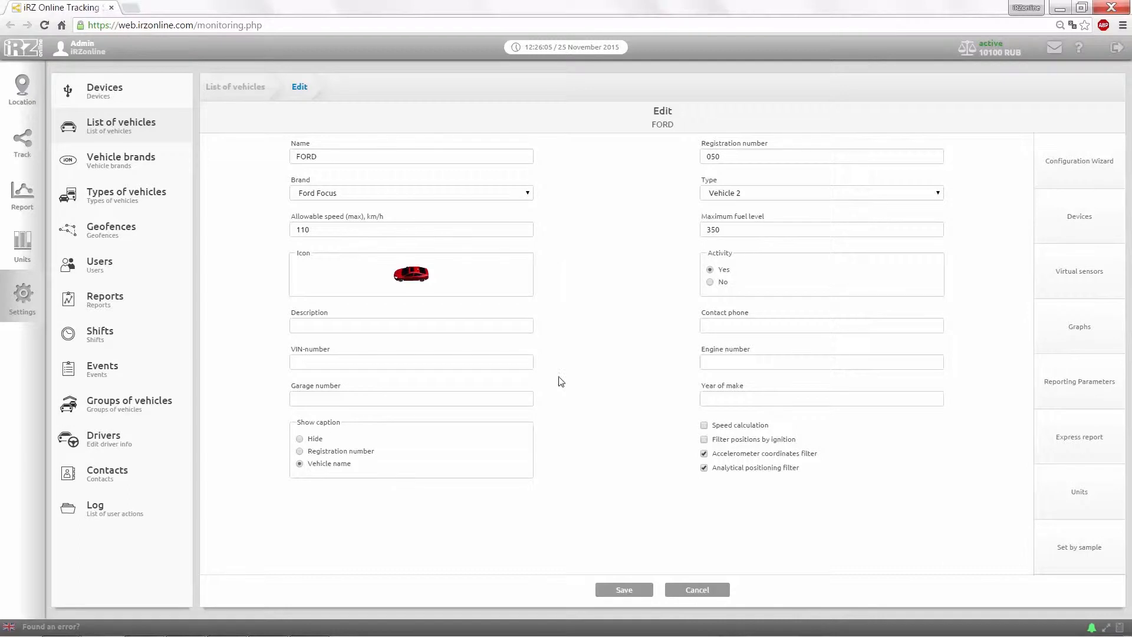
# Add a new virtual sensor to the FORD vehicle with the predefined name Fuel level
pyautogui.click(1061, 291)
pyautogui.click(1061, 291)
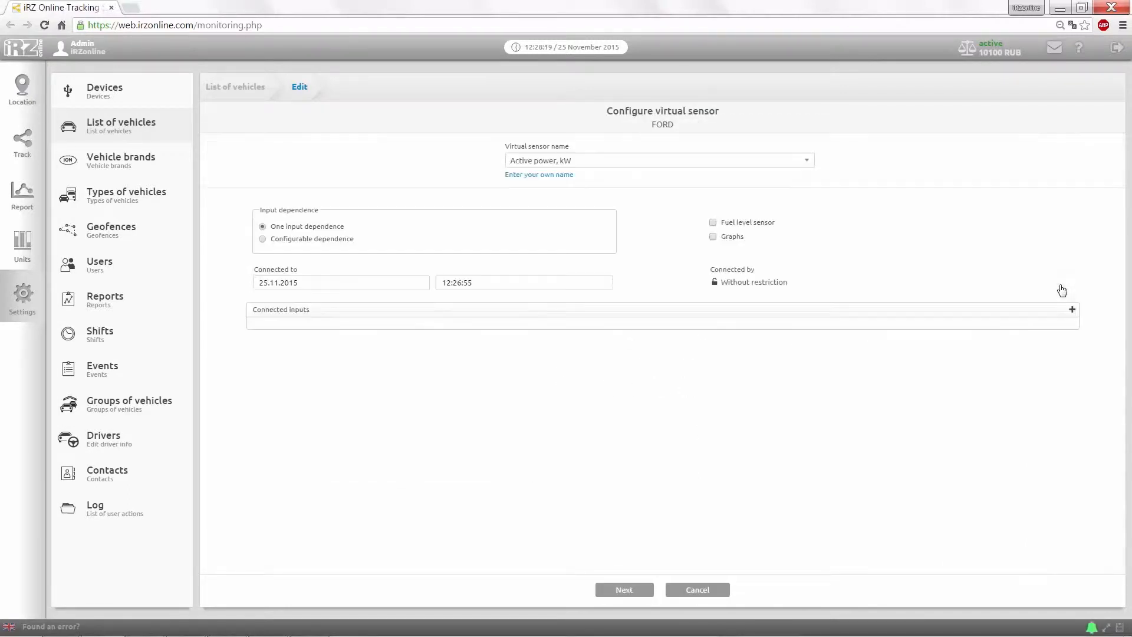
pyautogui.click(799, 165)
pyautogui.scroll(-3, 737, 247)
pyautogui.scroll(-5, 735, 253)
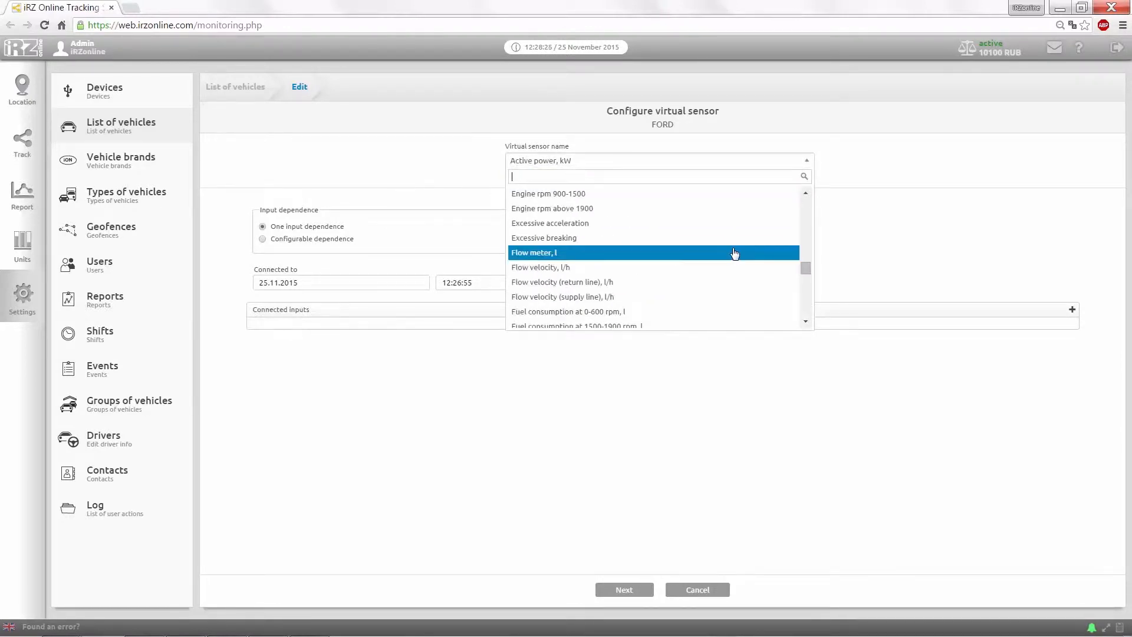
pyautogui.scroll(-3, 735, 254)
pyautogui.click(731, 283)
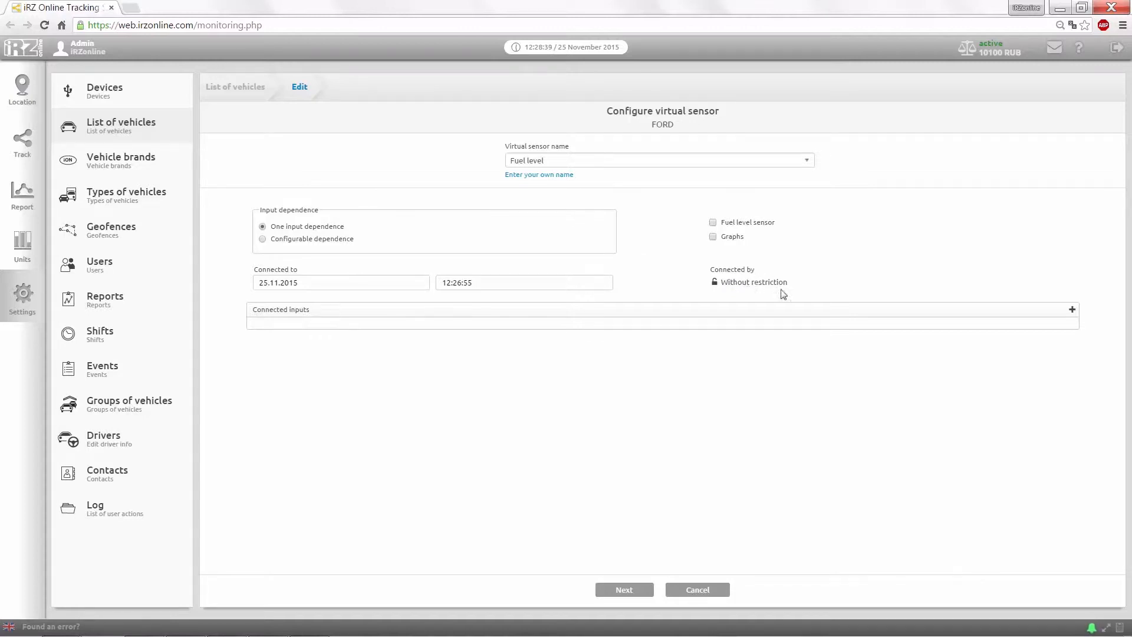
# Connect the Fuel level physical sensor as the virtual sensor's input and mark it as a fuel level sensor
pyautogui.click(1072, 312)
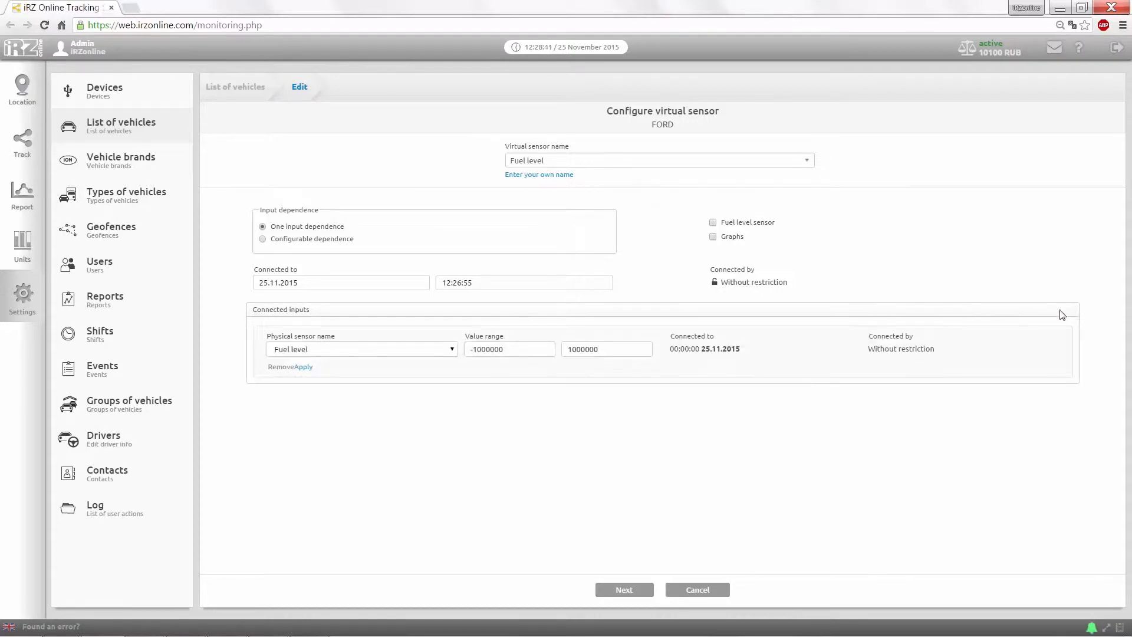
pyautogui.click(304, 368)
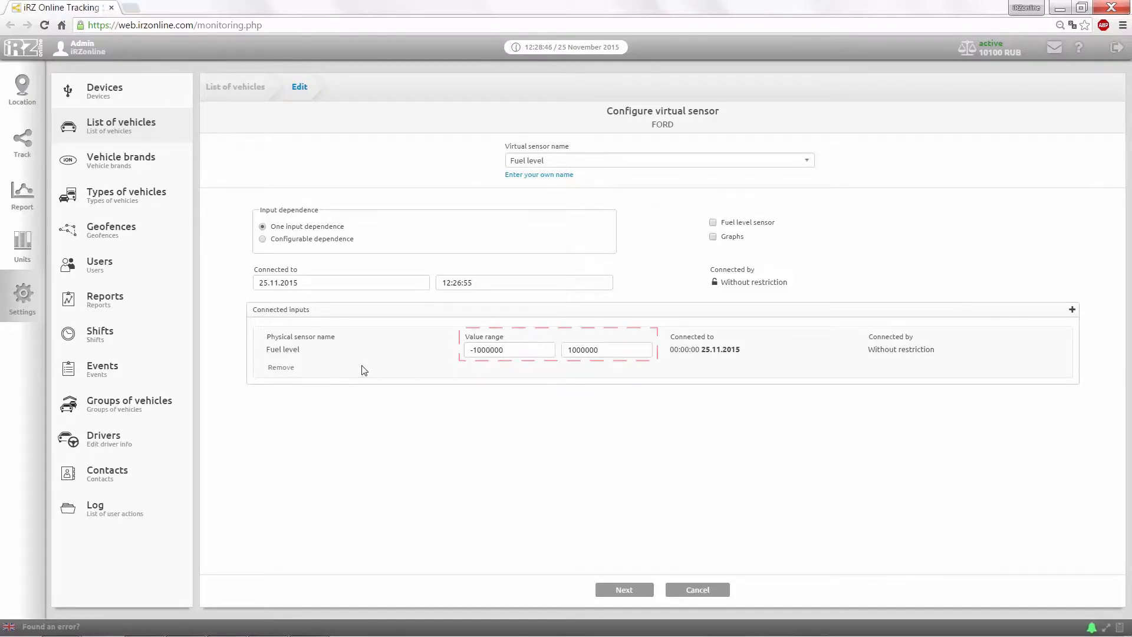
pyautogui.click(712, 223)
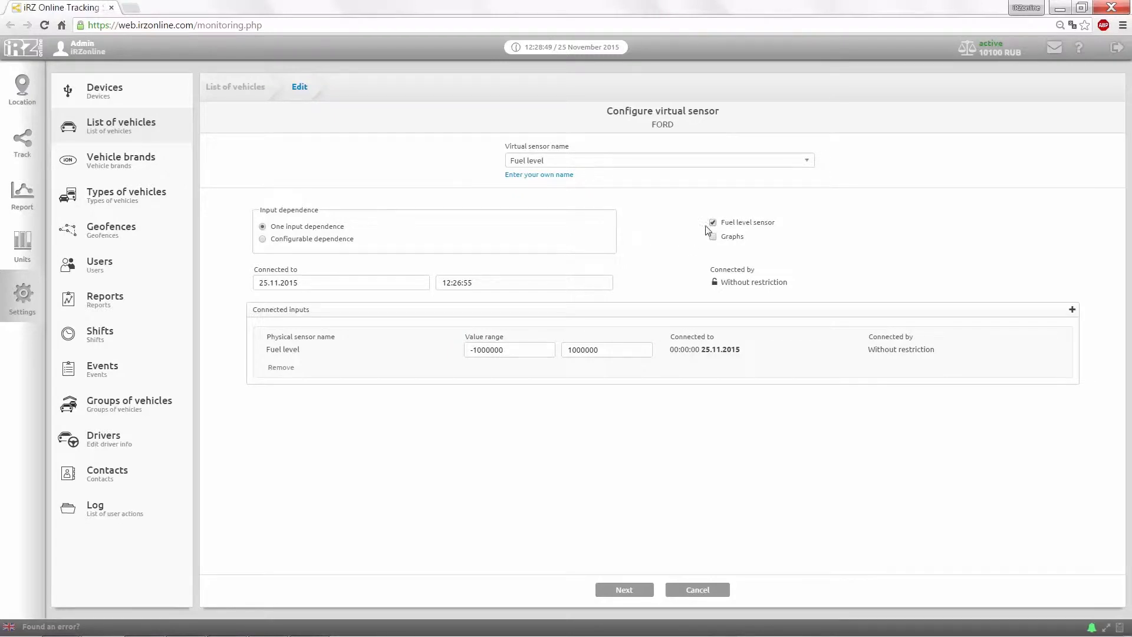
# Set the virtual sensor's connection start time to 00:00:00 and save it with the default fuelling and draining parameters
pyautogui.click(441, 282)
pyautogui.click(471, 325)
pyautogui.click(585, 326)
pyautogui.click(640, 592)
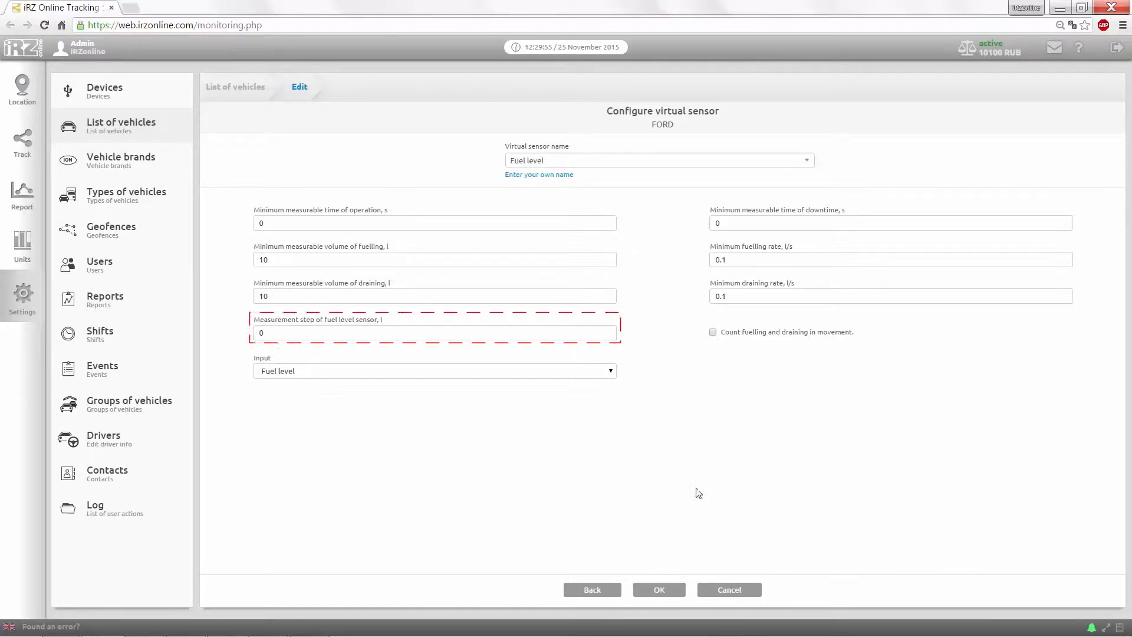
pyautogui.click(673, 592)
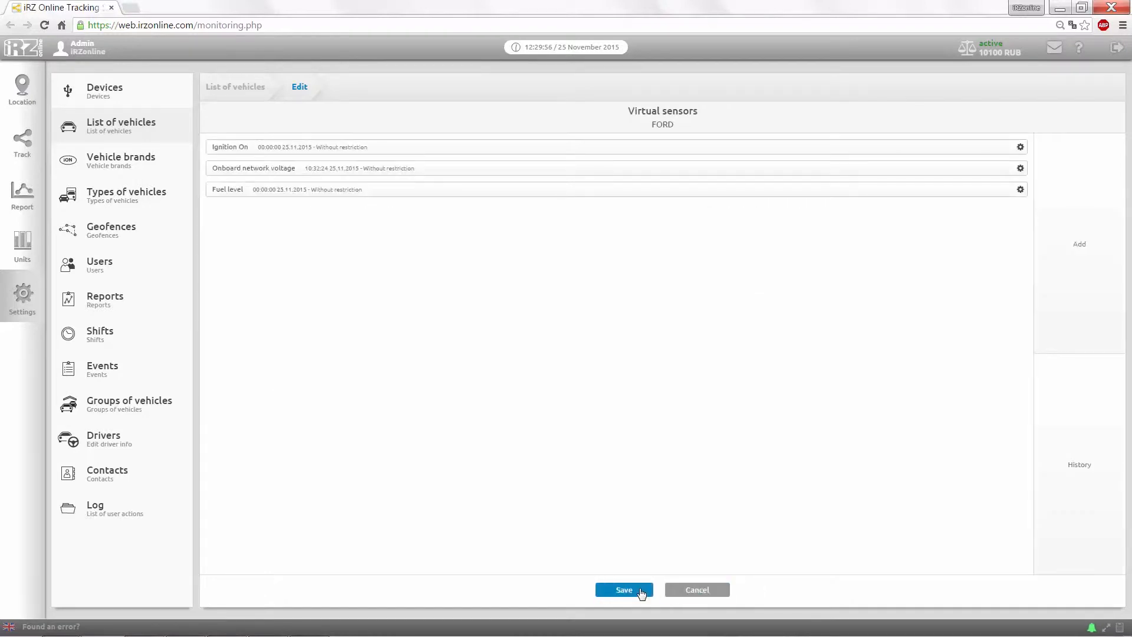
pyautogui.click(641, 592)
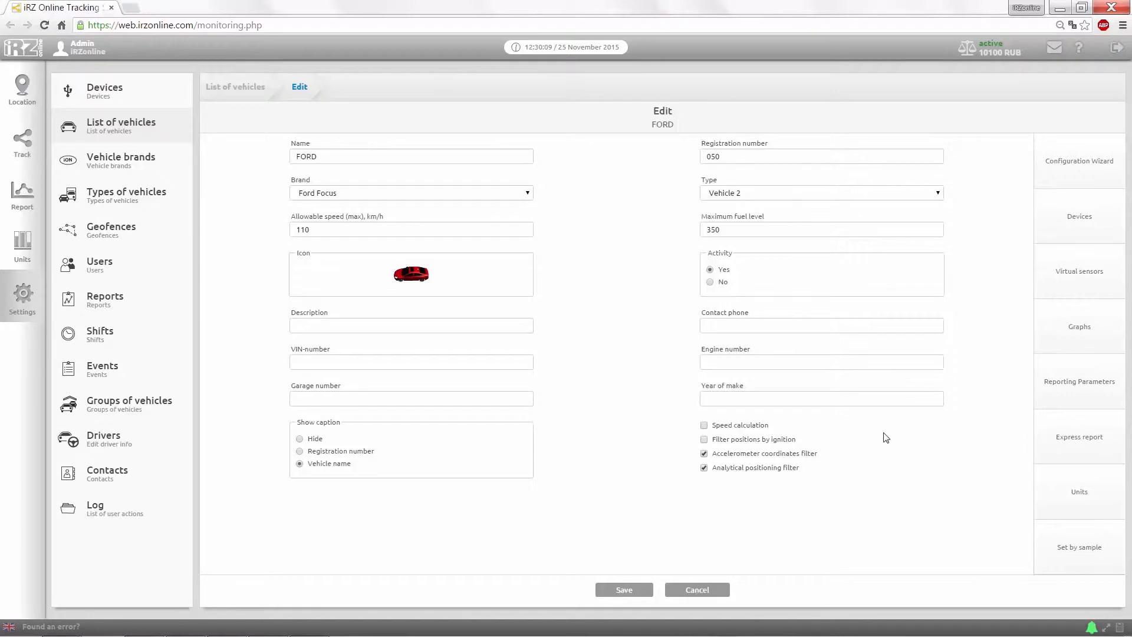
# Add the tracking device's Fuel level input to the vehicle's graphs
pyautogui.click(1083, 335)
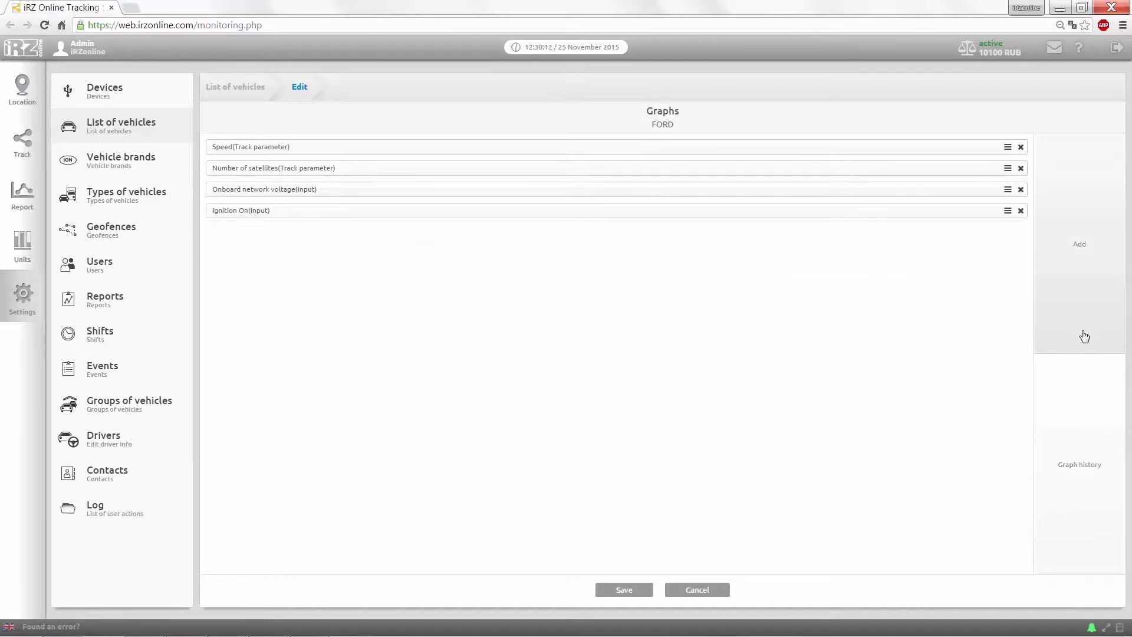
pyautogui.click(1084, 336)
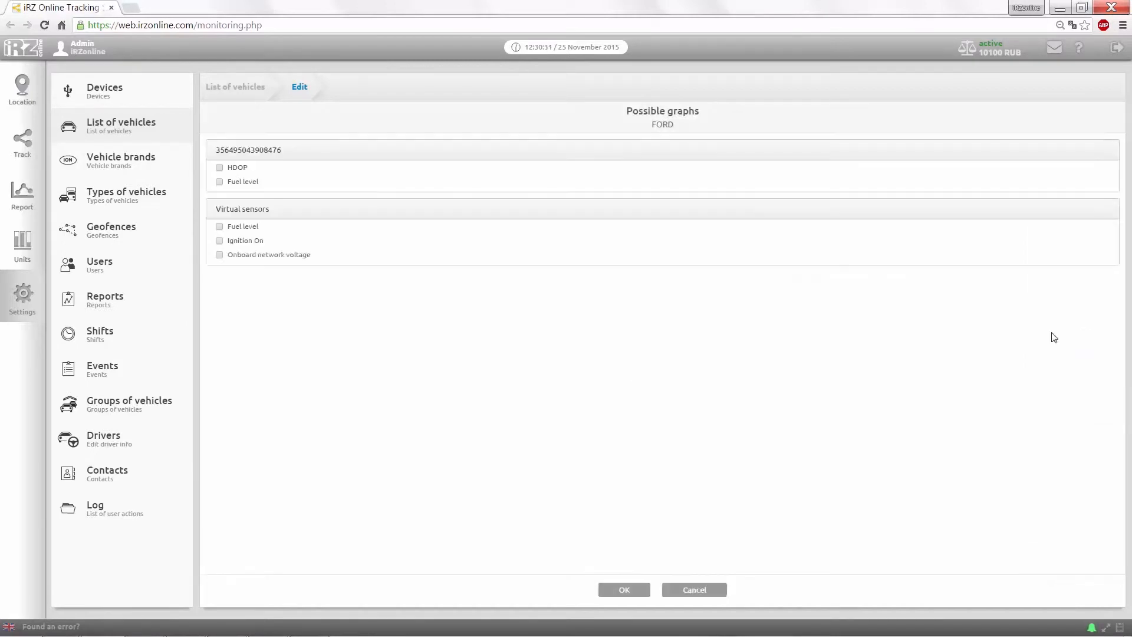
pyautogui.click(220, 183)
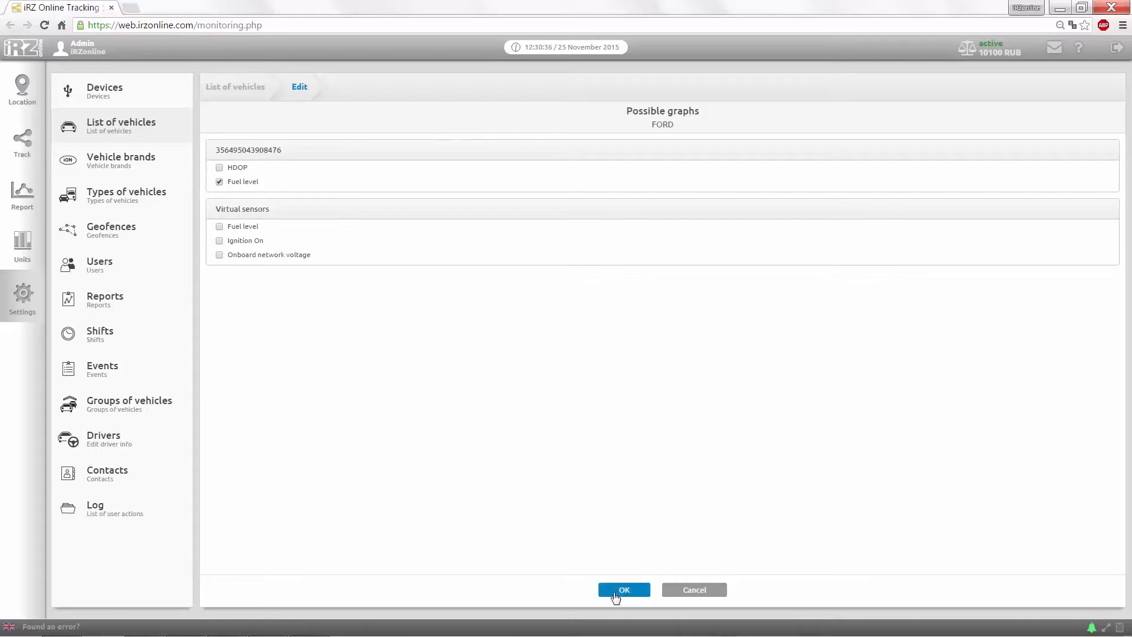
pyautogui.click(615, 595)
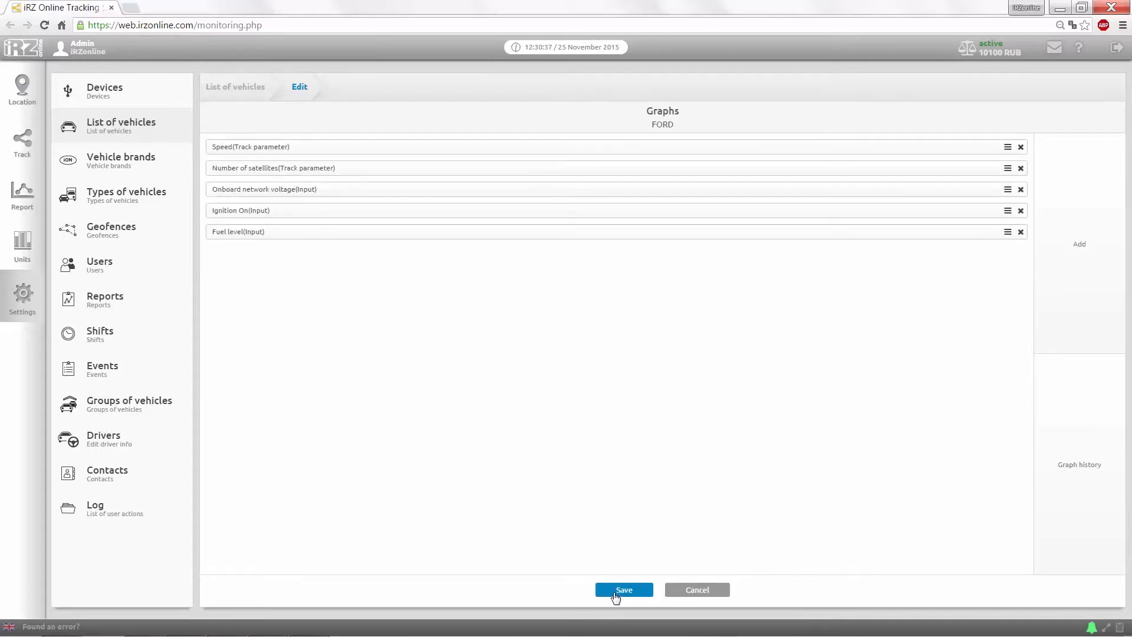
# Set the Fuel level graph to red, keeping it linear and built by default, and save the graph settings
pyautogui.click(1008, 232)
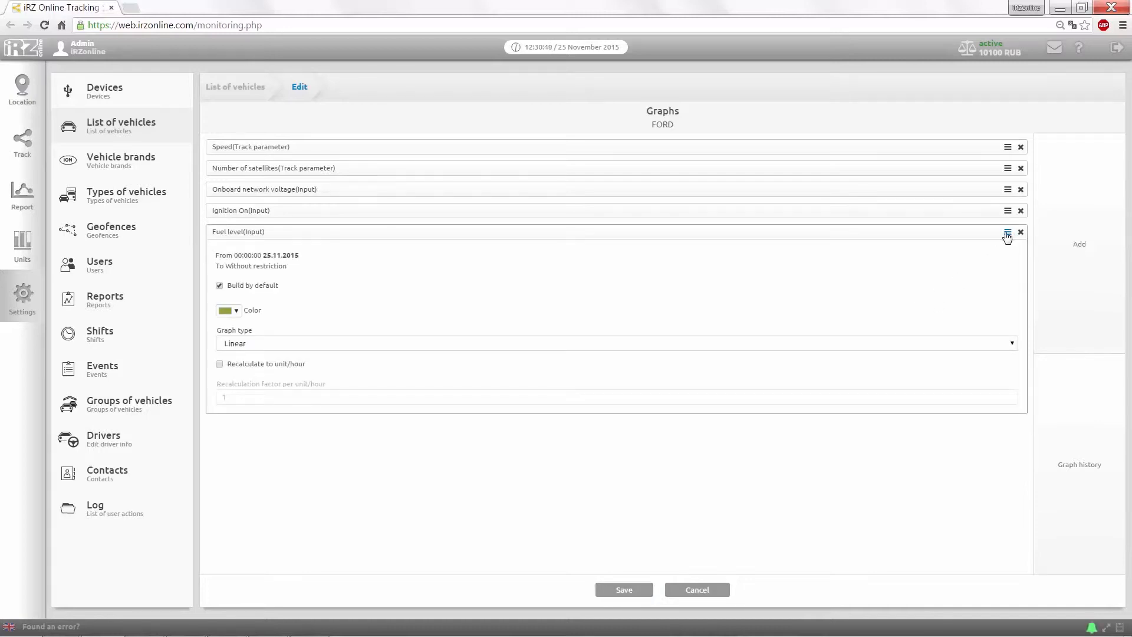
pyautogui.click(220, 286)
pyautogui.click(219, 285)
pyautogui.click(229, 311)
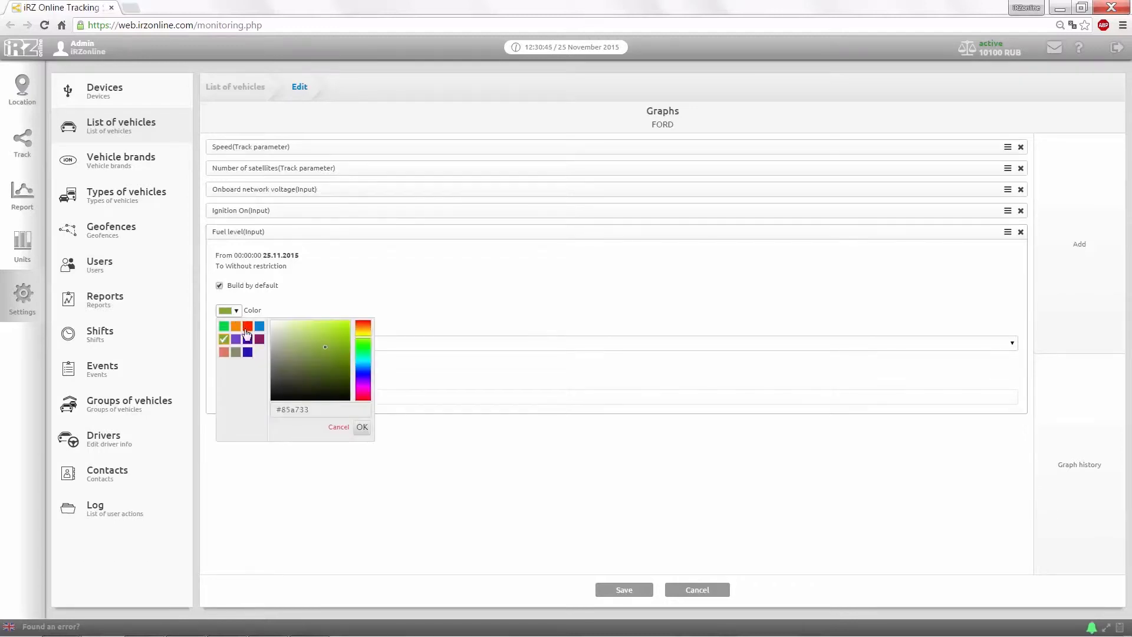
pyautogui.click(248, 326)
pyautogui.click(362, 427)
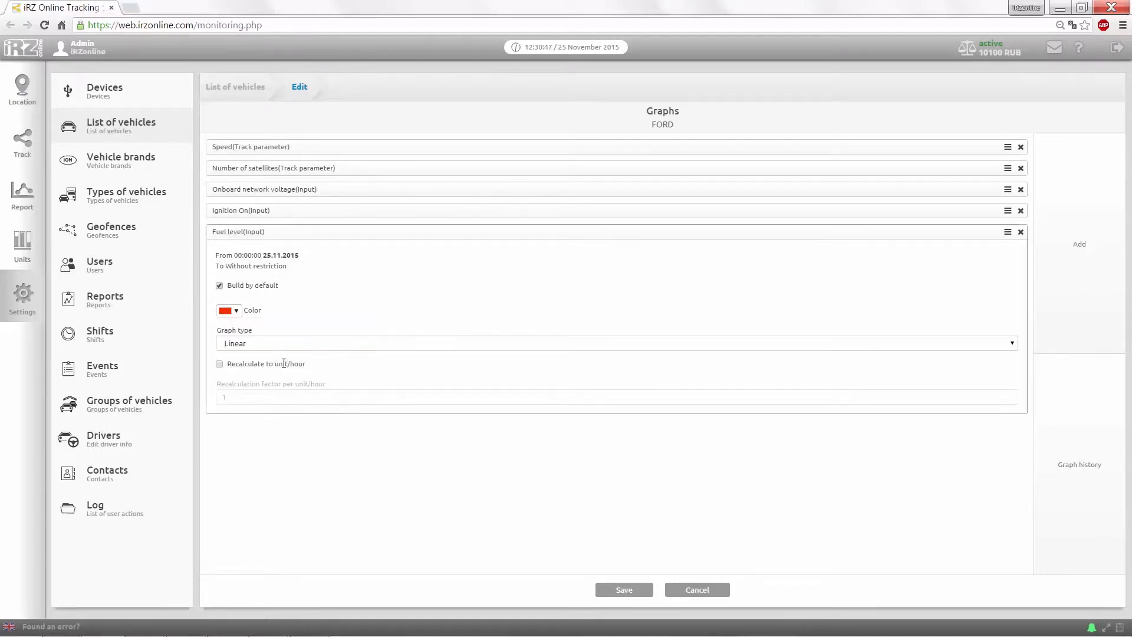
pyautogui.click(264, 347)
pyautogui.click(264, 347)
pyautogui.click(619, 591)
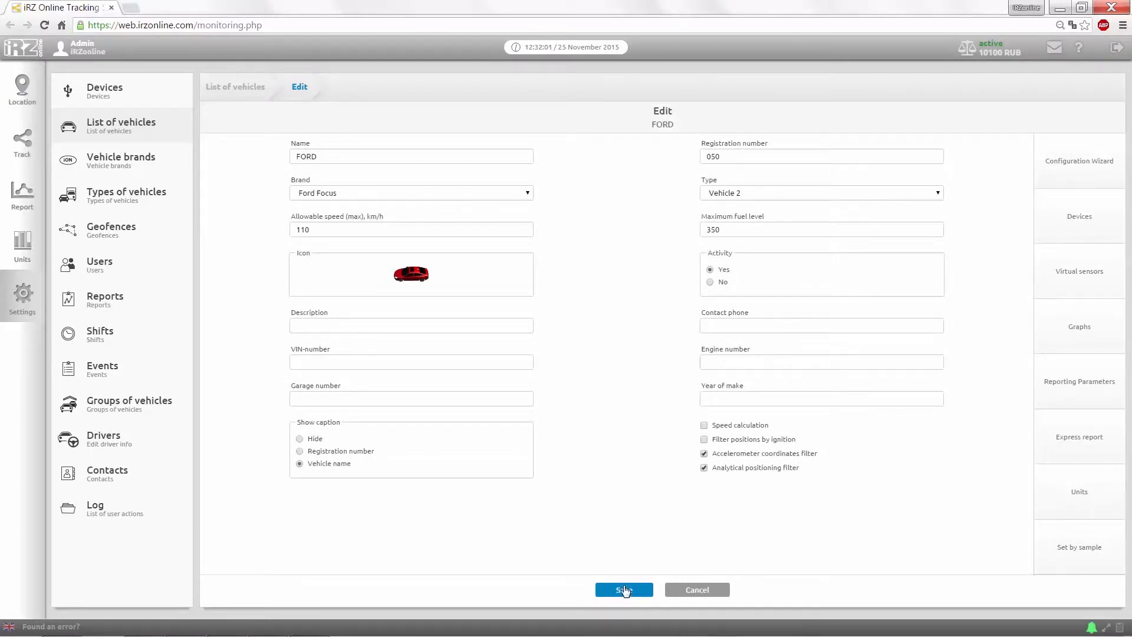
# Add the reporting parameters "Fuel consumption by the fuel level sensor, l" and "Fuel level" to the vehicle
pyautogui.click(1065, 386)
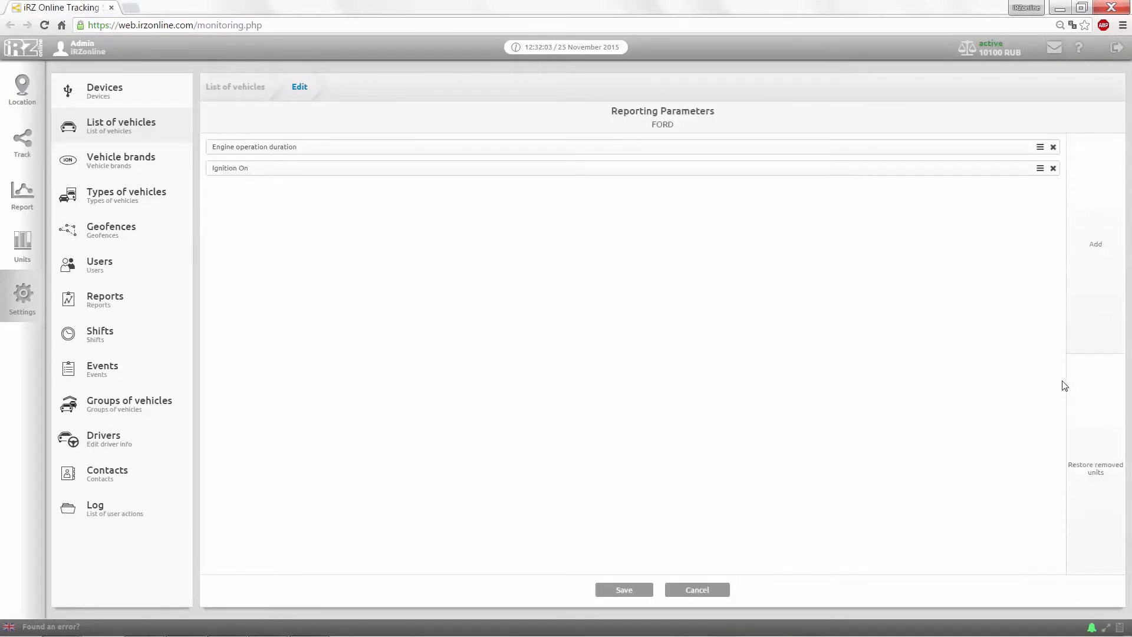
pyautogui.click(1083, 321)
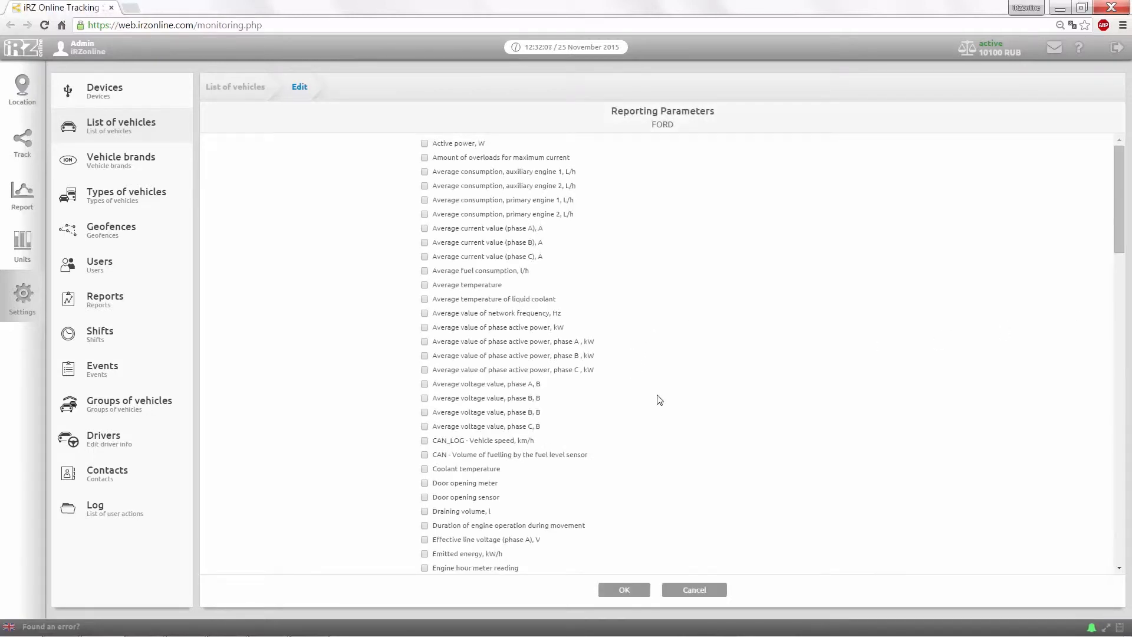
pyautogui.scroll(-4, 659, 398)
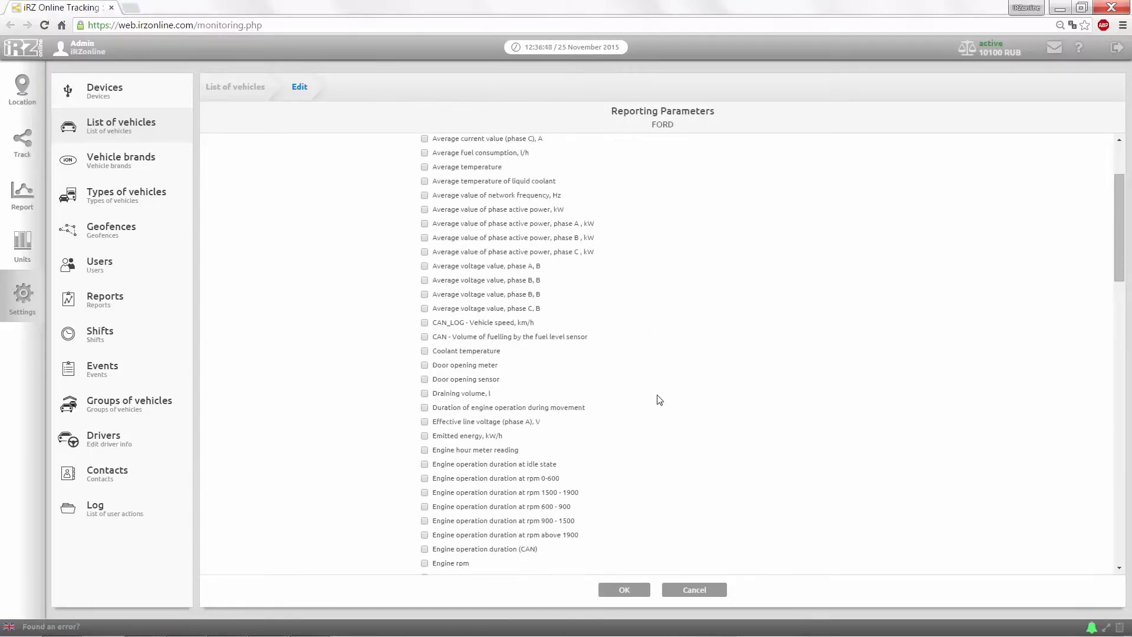
pyautogui.scroll(-4, 658, 396)
pyautogui.click(425, 454)
pyautogui.scroll(-2, 423, 480)
pyautogui.click(424, 507)
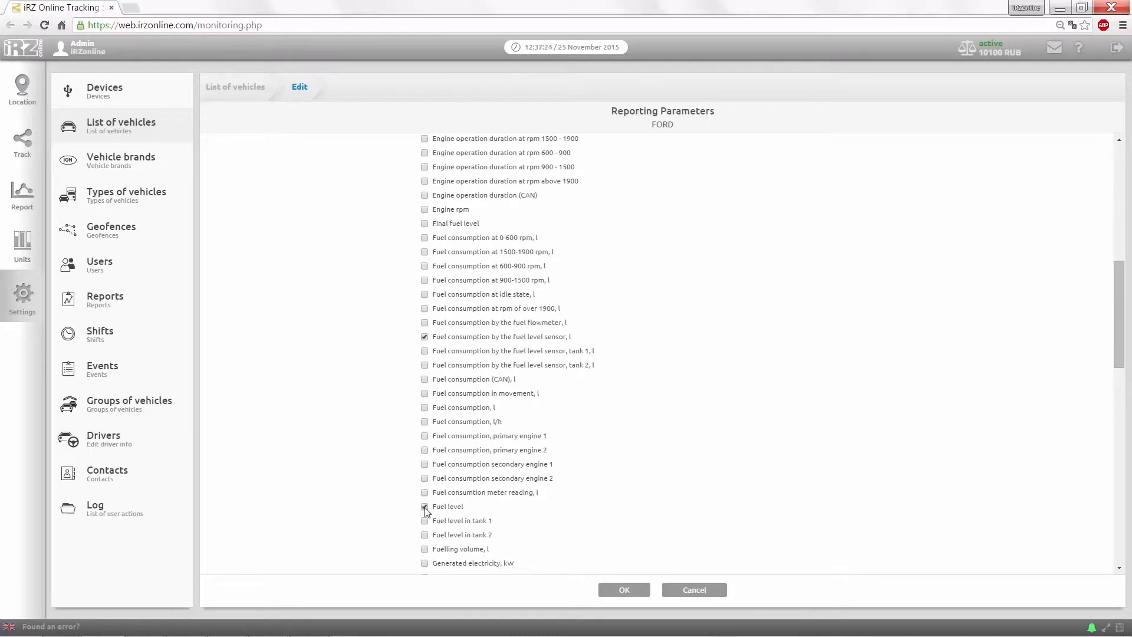
pyautogui.click(629, 591)
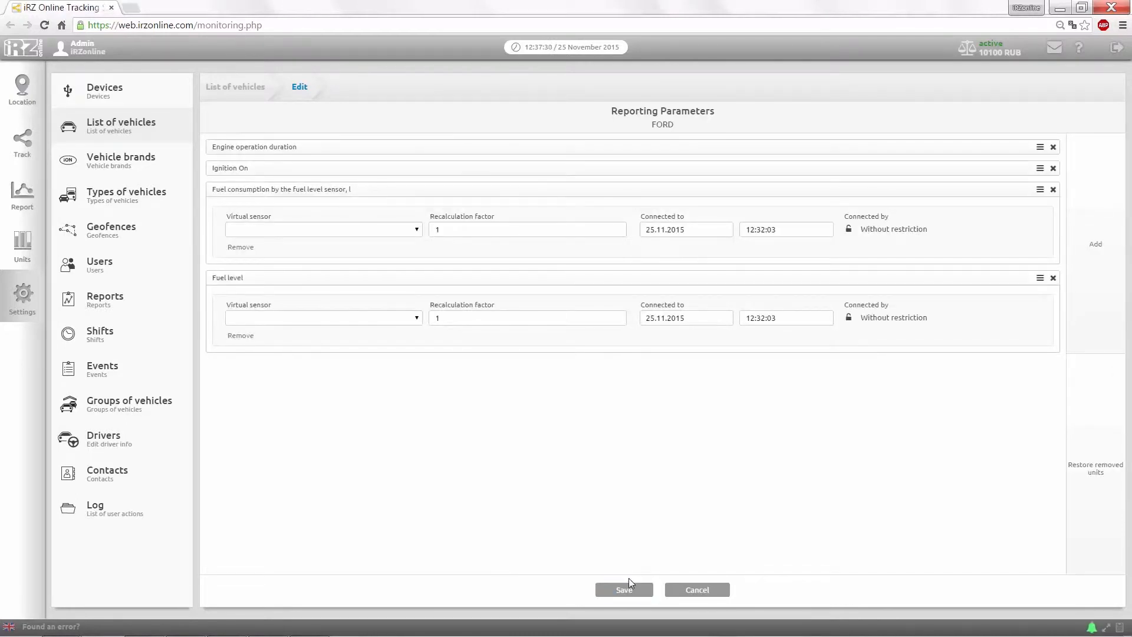
# Assign the Fuel level virtual sensor to both the fuel consumption and the Fuel level reporting parameters
pyautogui.click(415, 229)
pyautogui.click(403, 252)
pyautogui.click(410, 318)
pyautogui.click(406, 340)
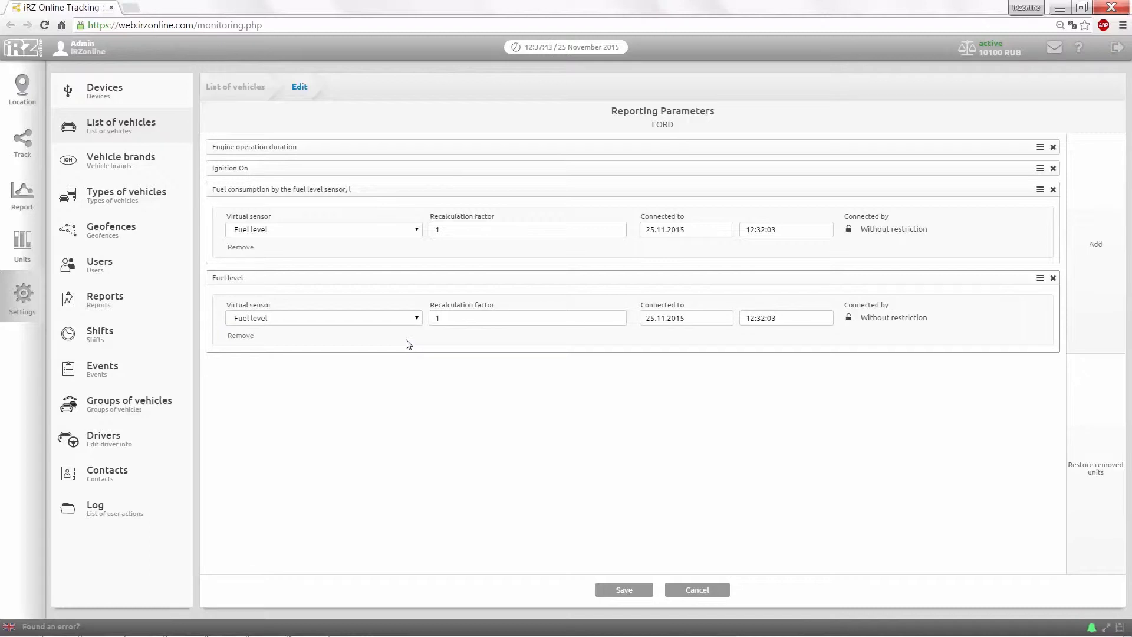
# Set the connection start time of both fuel reporting parameters to 00:00:00, keeping recalculation factor 1, and save the reporting parameters
pyautogui.click(451, 229)
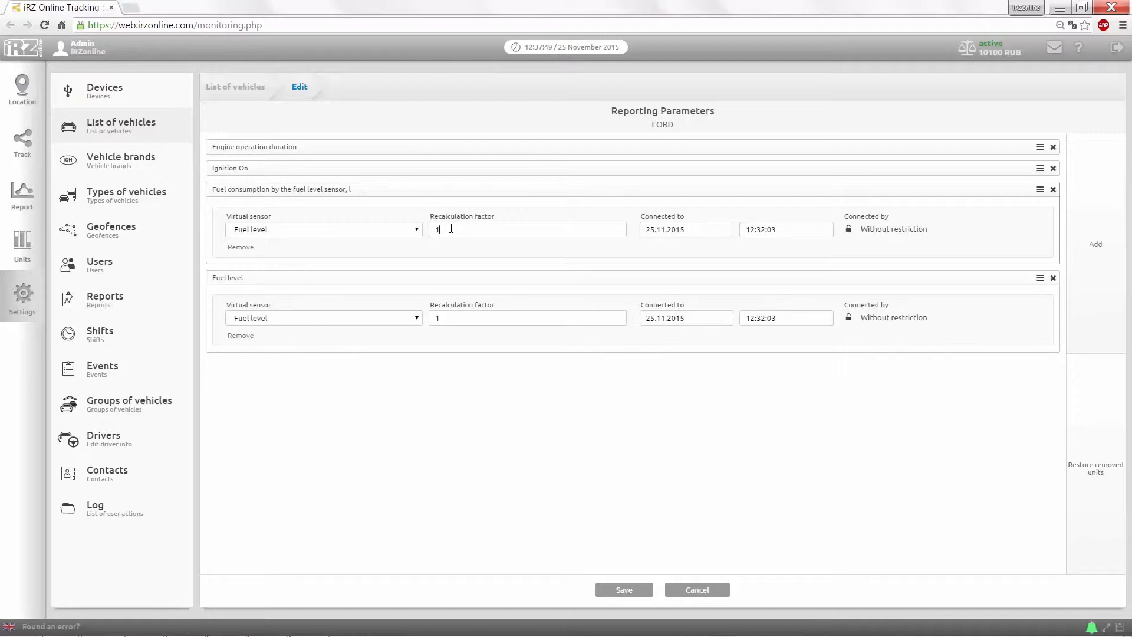
pyautogui.click(788, 231)
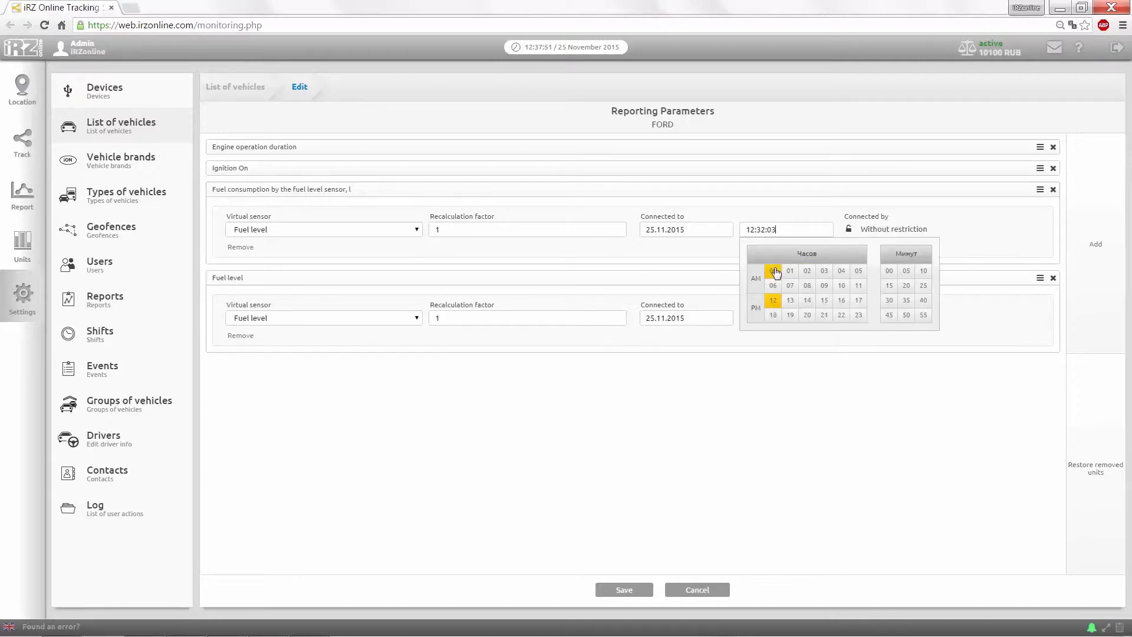
pyautogui.click(774, 271)
pyautogui.click(679, 319)
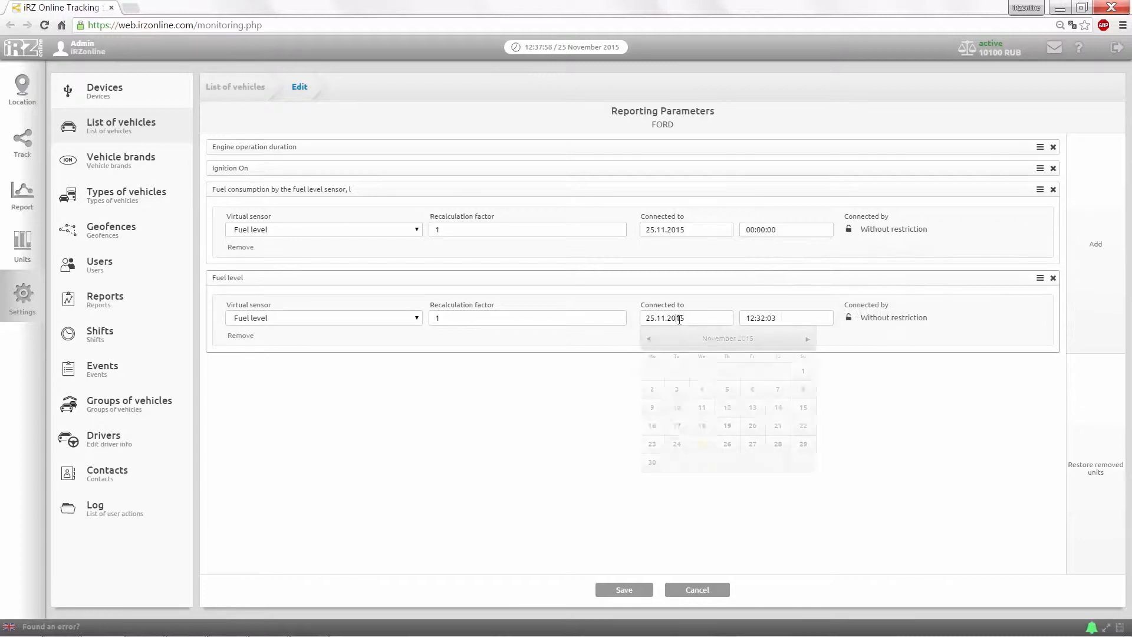
pyautogui.click(777, 317)
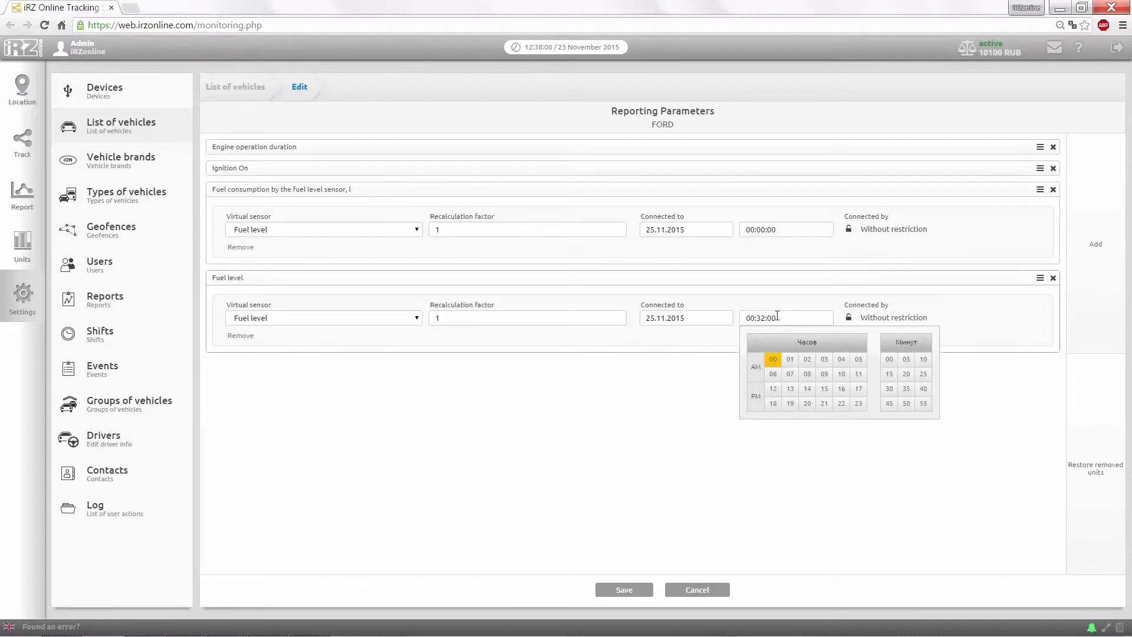
pyautogui.click(890, 359)
pyautogui.click(634, 588)
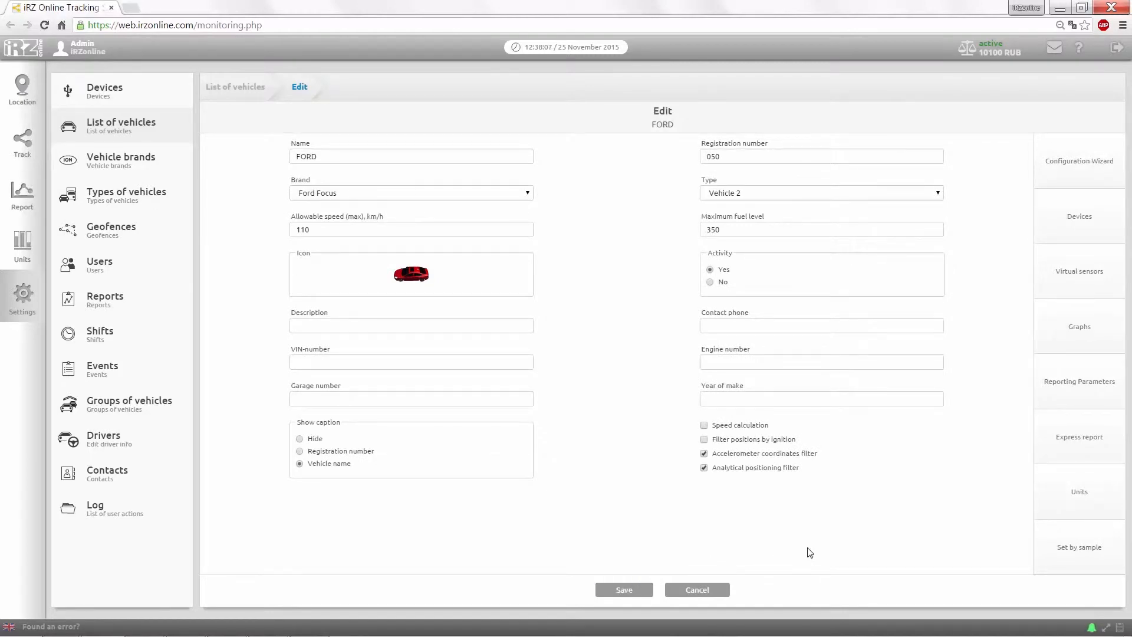
# Add "Fuel consumption by the fuel level sensor, l" to the vehicle's express report and save it
pyautogui.click(1043, 448)
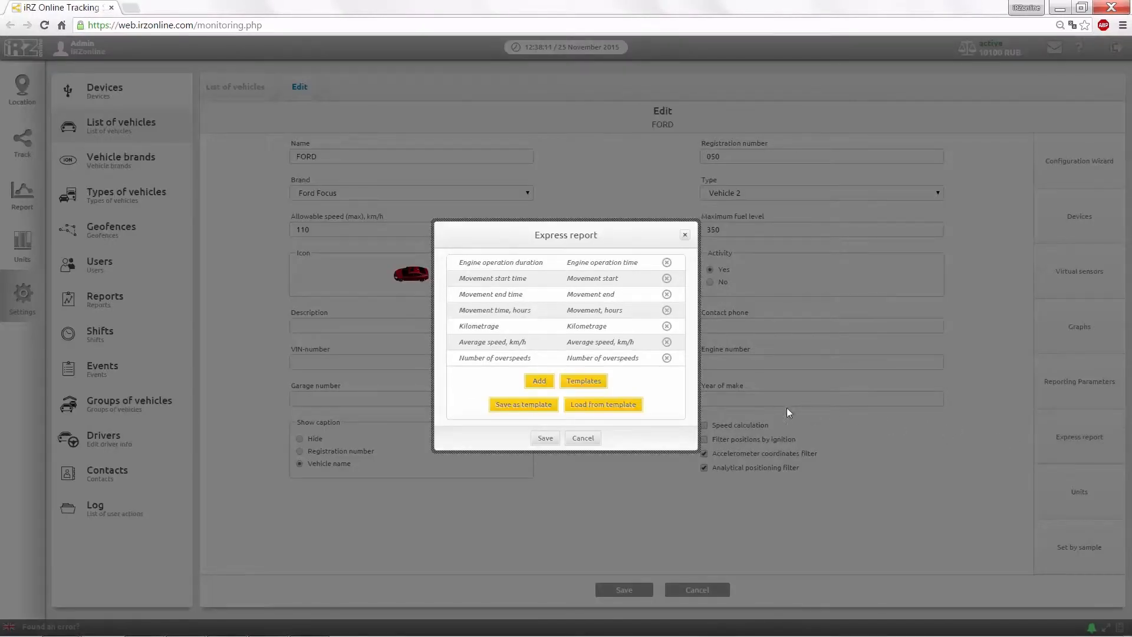
pyautogui.click(539, 381)
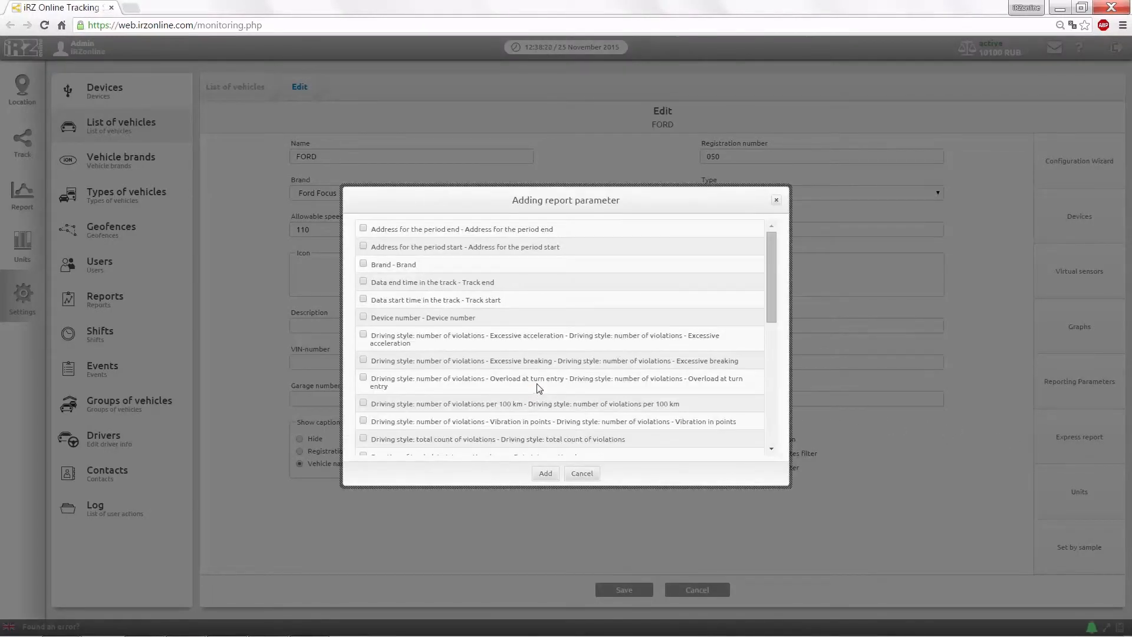
pyautogui.scroll(-6, 538, 386)
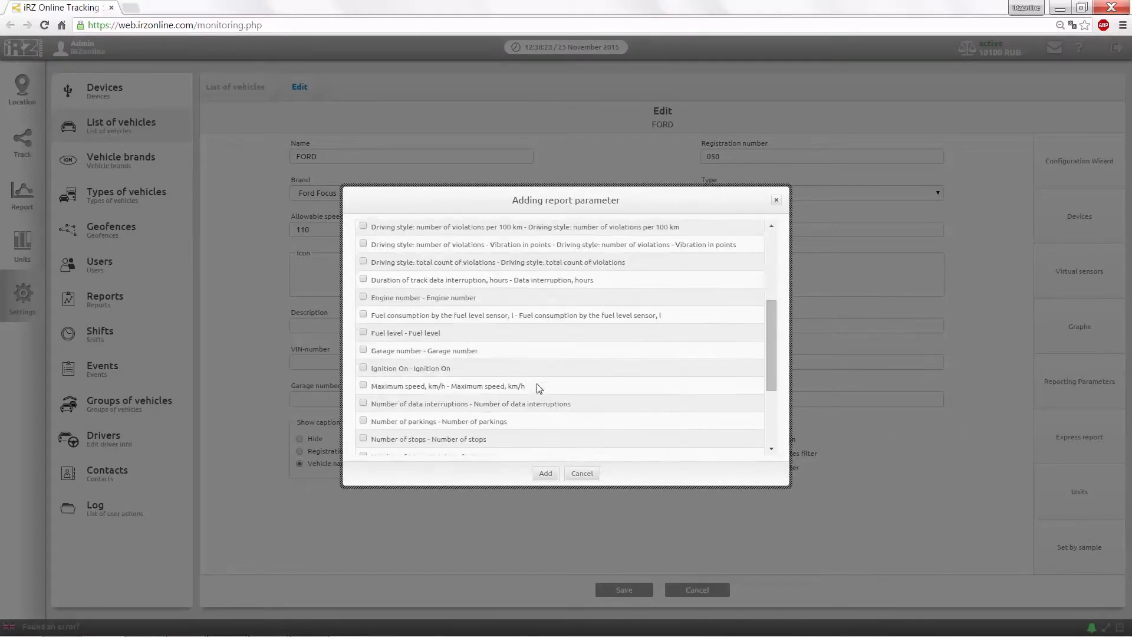
pyautogui.click(364, 260)
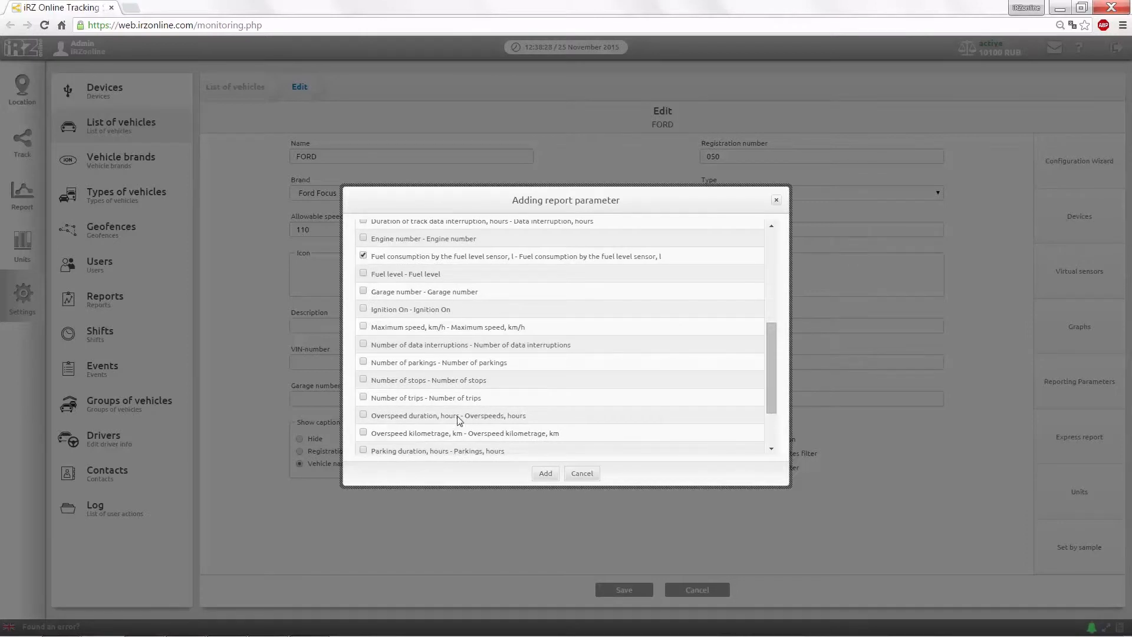
pyautogui.click(538, 475)
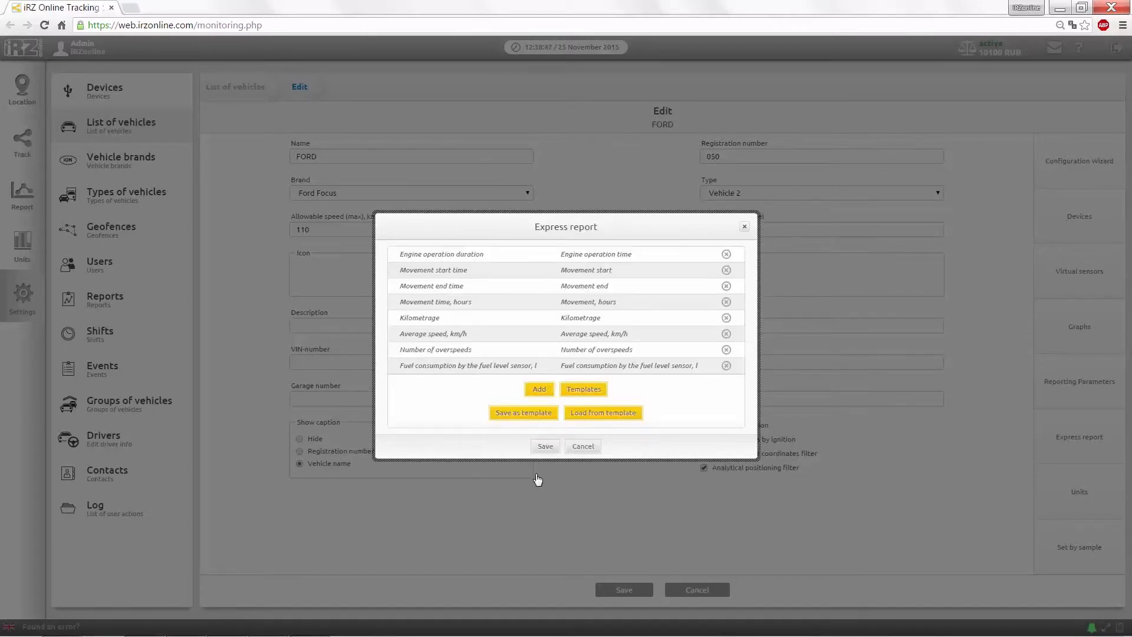
pyautogui.click(543, 447)
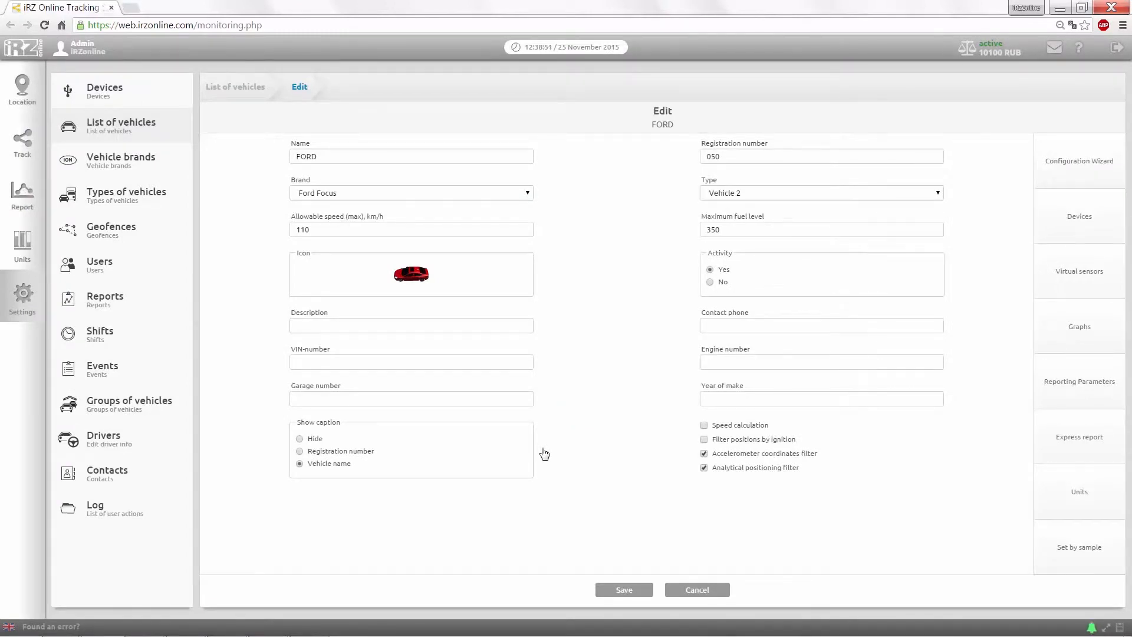
# Add parameter 13 "Fuel consumption by the fuel level sensor, l" to the Daily report's Daily report block and save
pyautogui.click(112, 304)
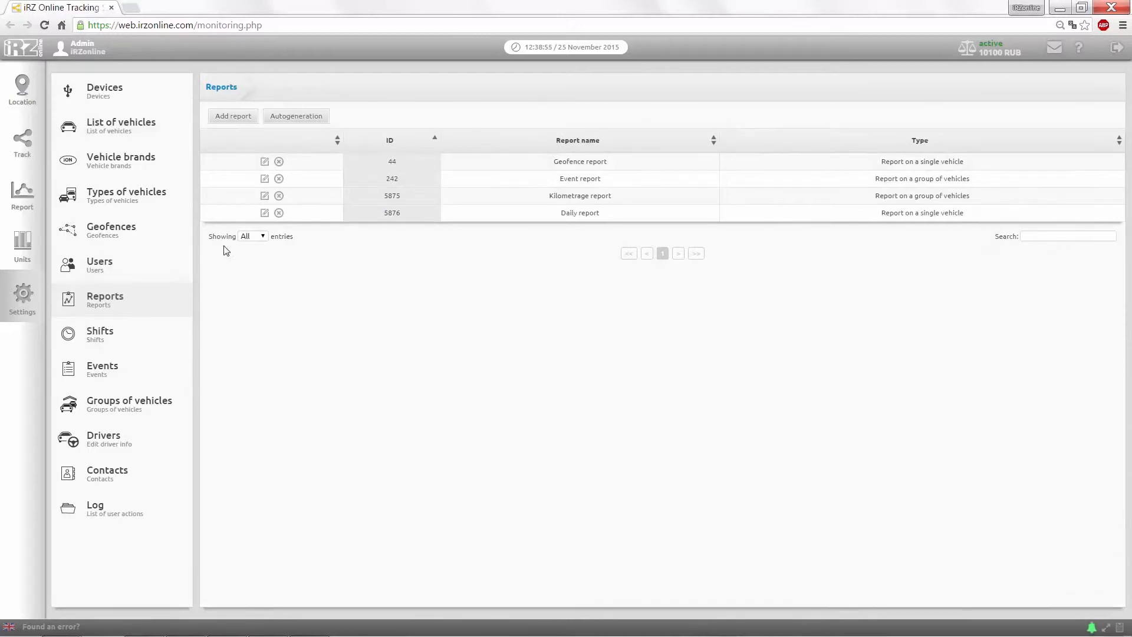
pyautogui.click(264, 214)
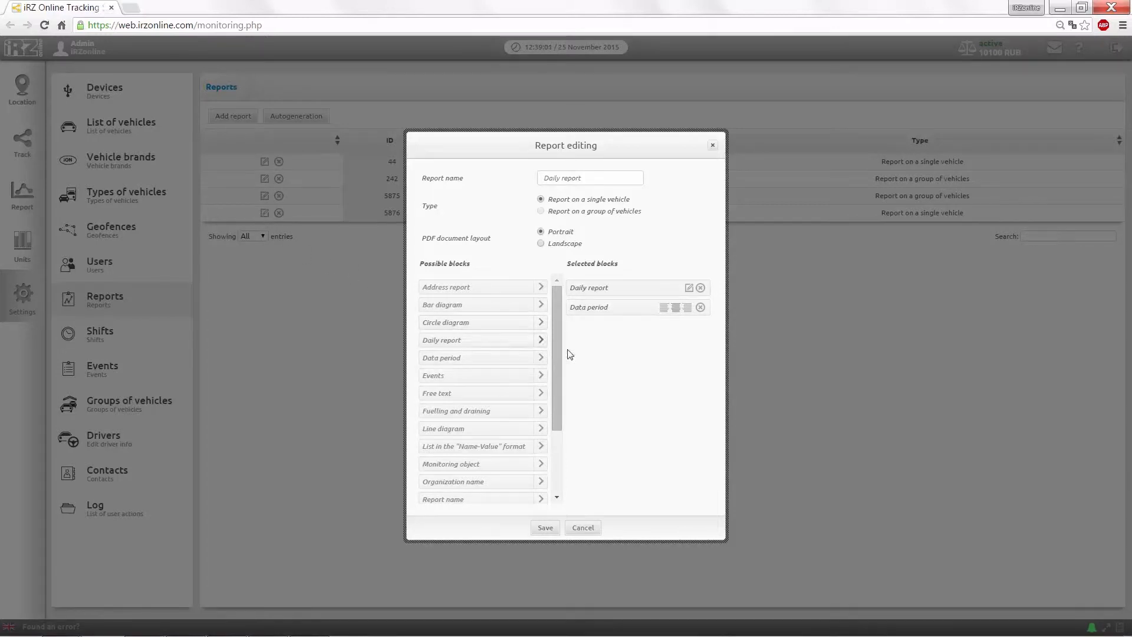
pyautogui.click(689, 289)
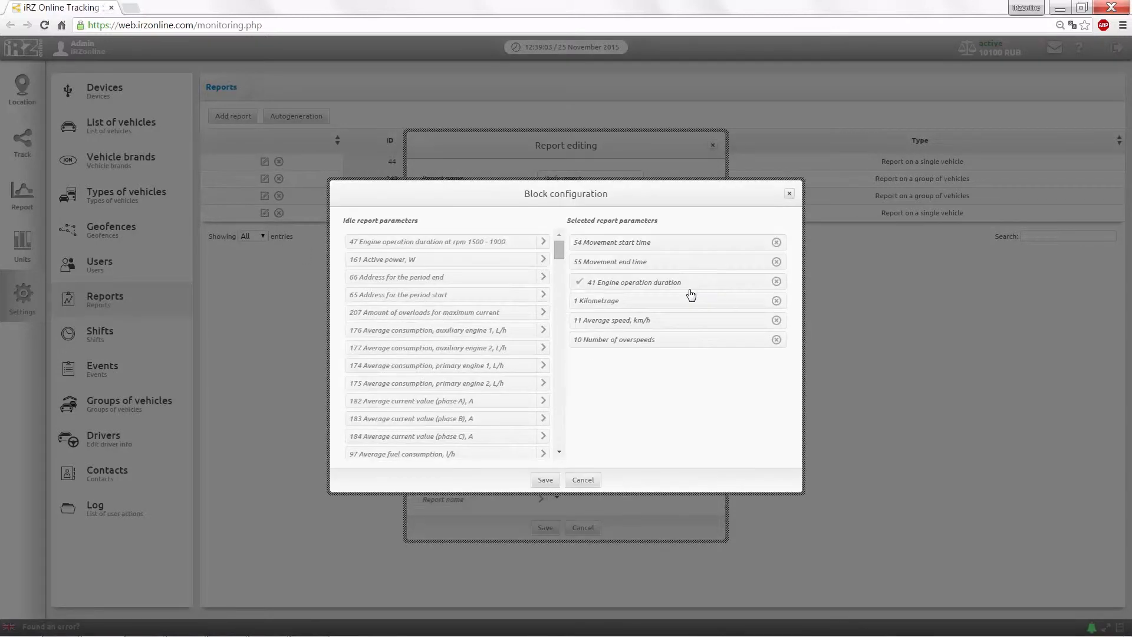
pyautogui.scroll(-10, 462, 331)
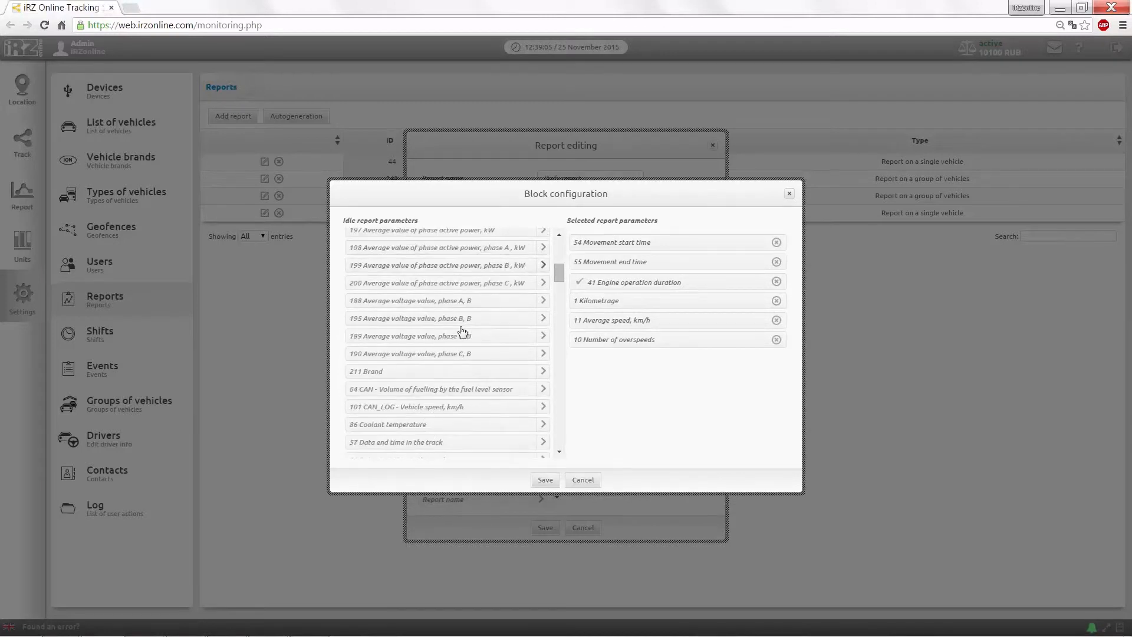
pyautogui.scroll(-10, 463, 331)
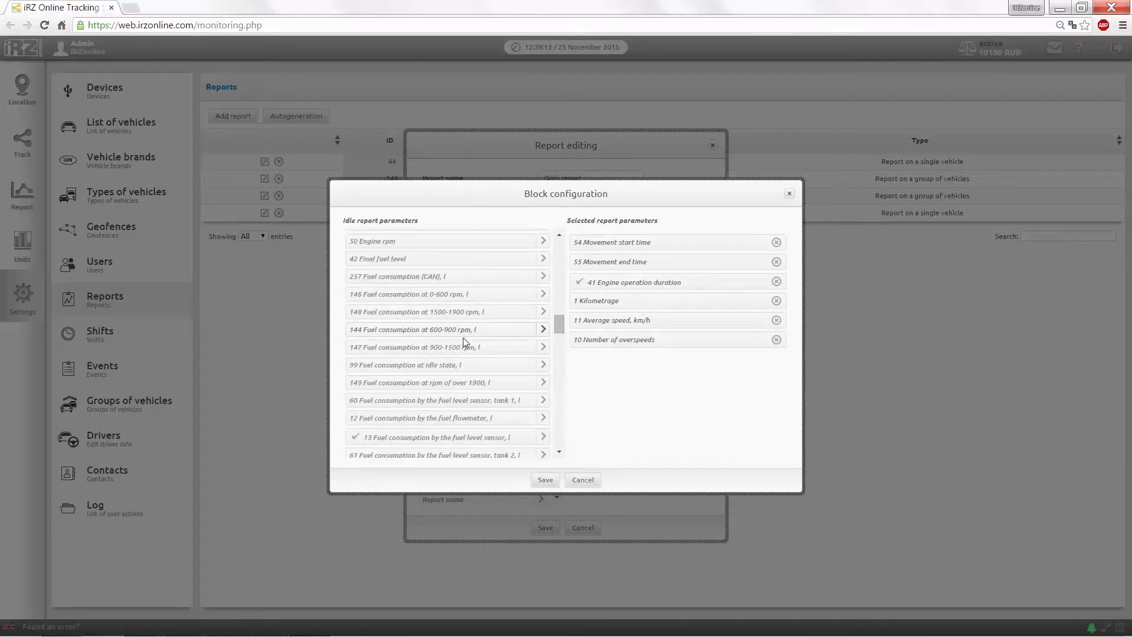
pyautogui.click(463, 439)
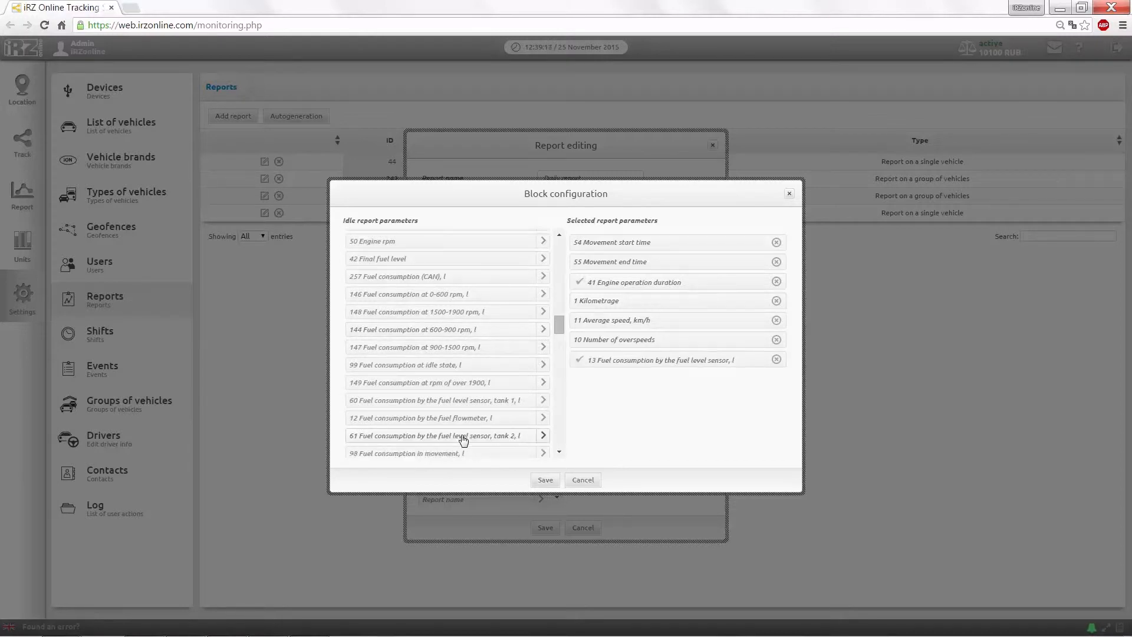
pyautogui.click(544, 480)
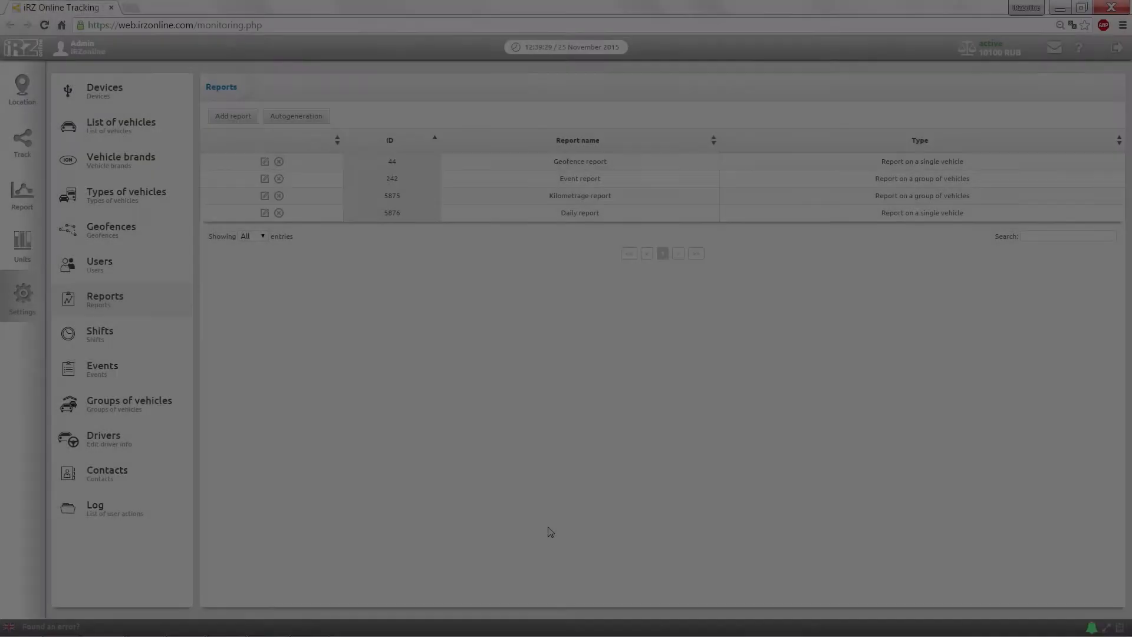
# Add a tank-type unit named "Fuel level" to the FORD vehicle, with virtual sensors as its data source
pyautogui.click(143, 136)
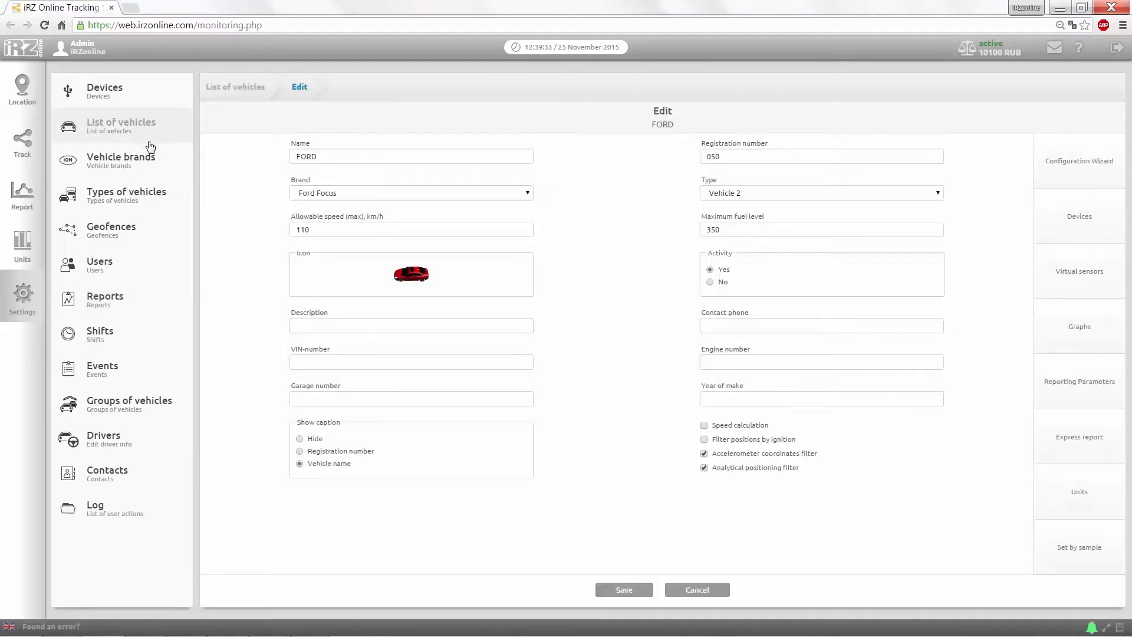
pyautogui.click(1044, 484)
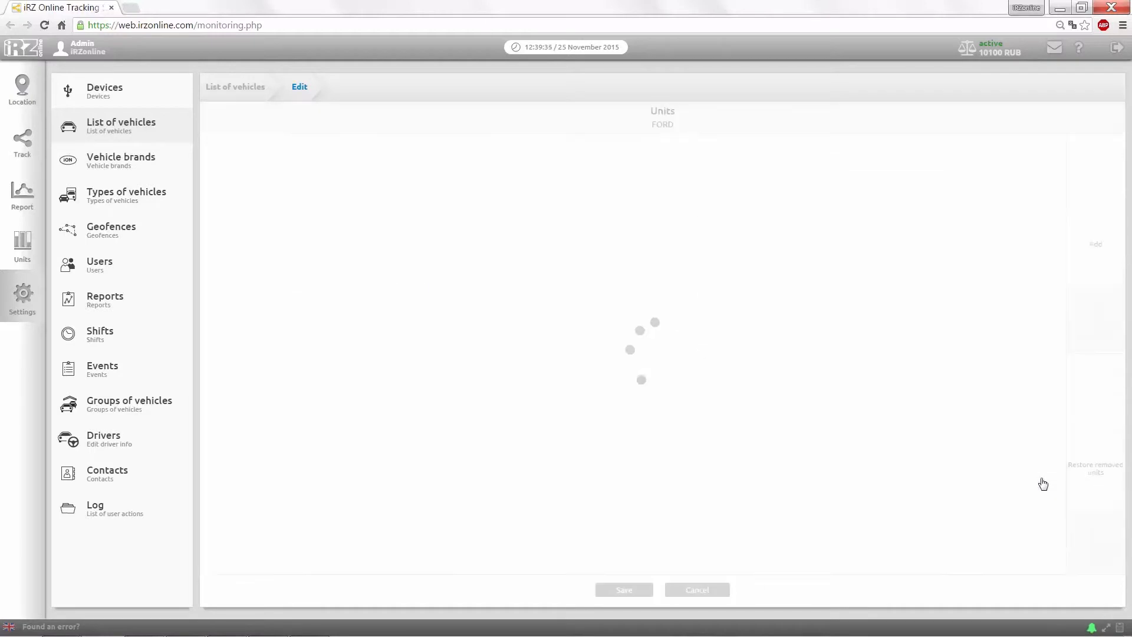
pyautogui.click(1090, 304)
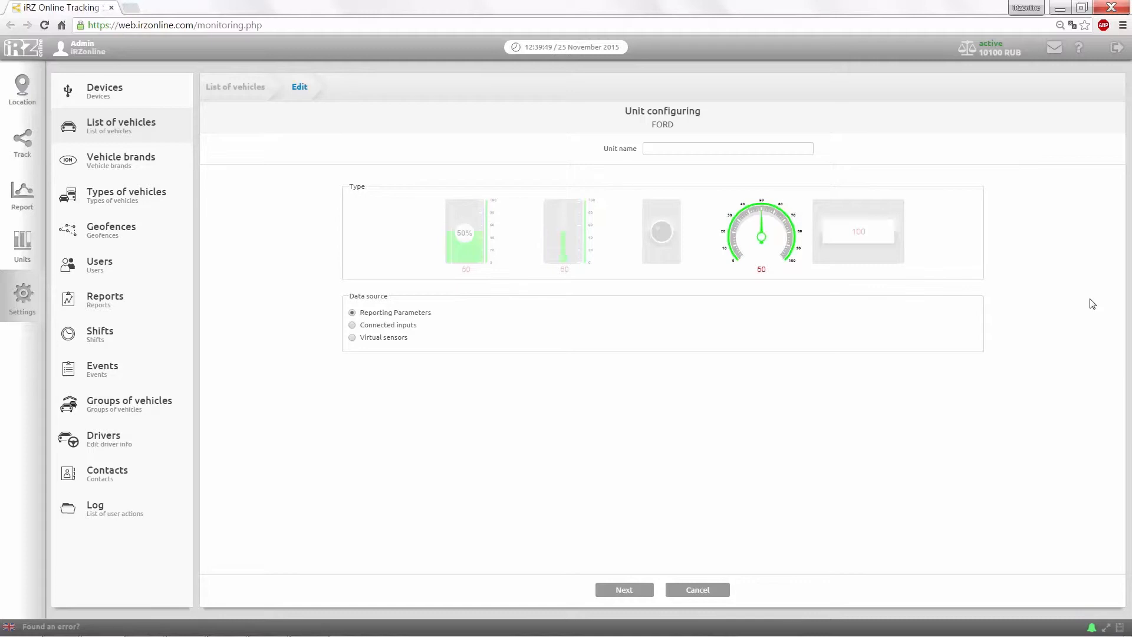
pyautogui.click(451, 245)
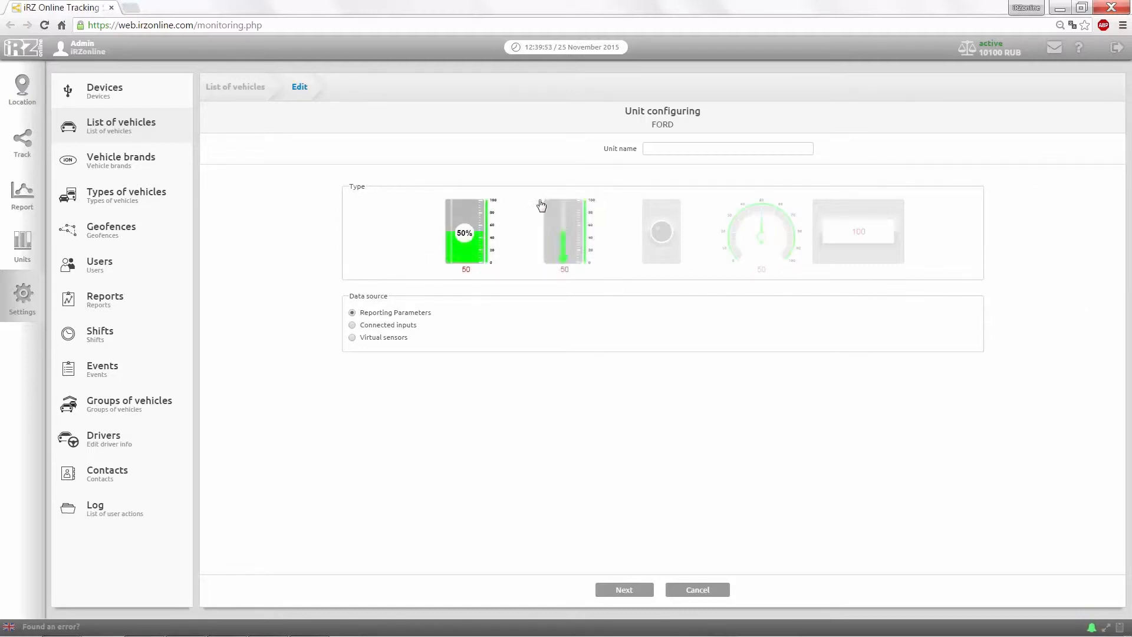
pyautogui.write('Fuel level')
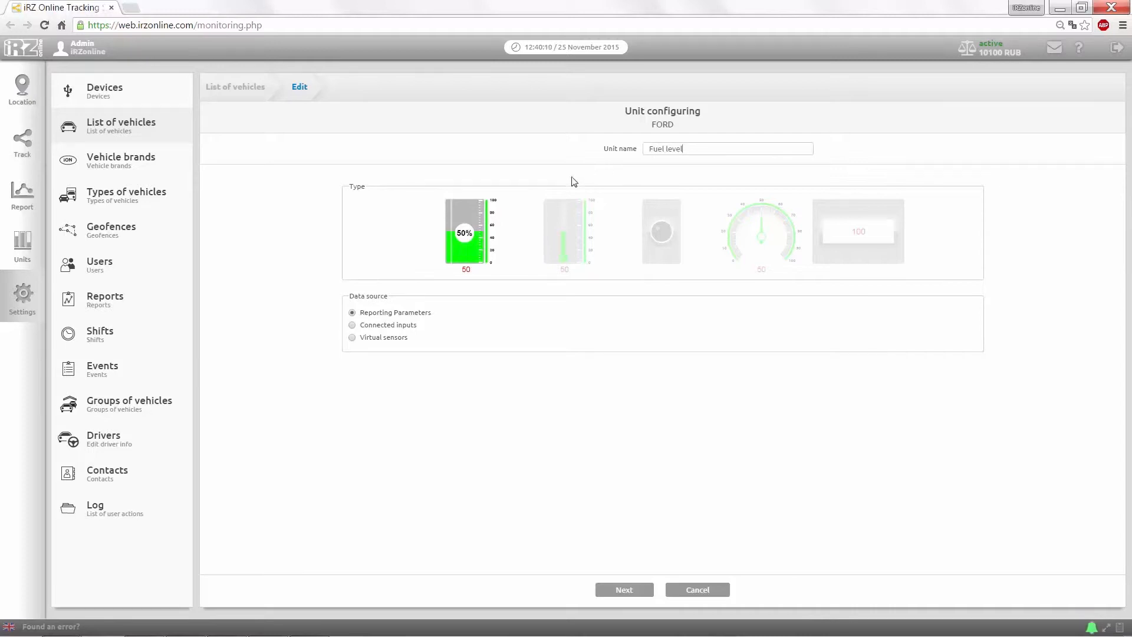
pyautogui.click(353, 338)
pyautogui.click(600, 592)
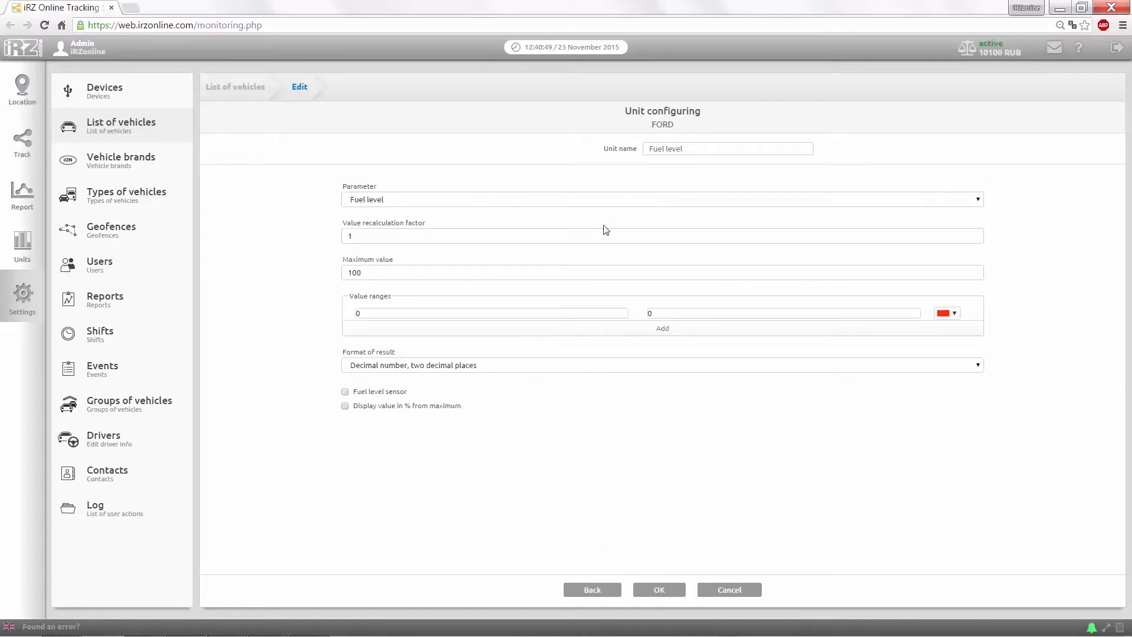
# Keep Fuel level as the unit's parameter, add two more value ranges and set the first range to 0–20
pyautogui.click(602, 201)
pyautogui.click(602, 201)
pyautogui.click(661, 328)
pyautogui.click(663, 348)
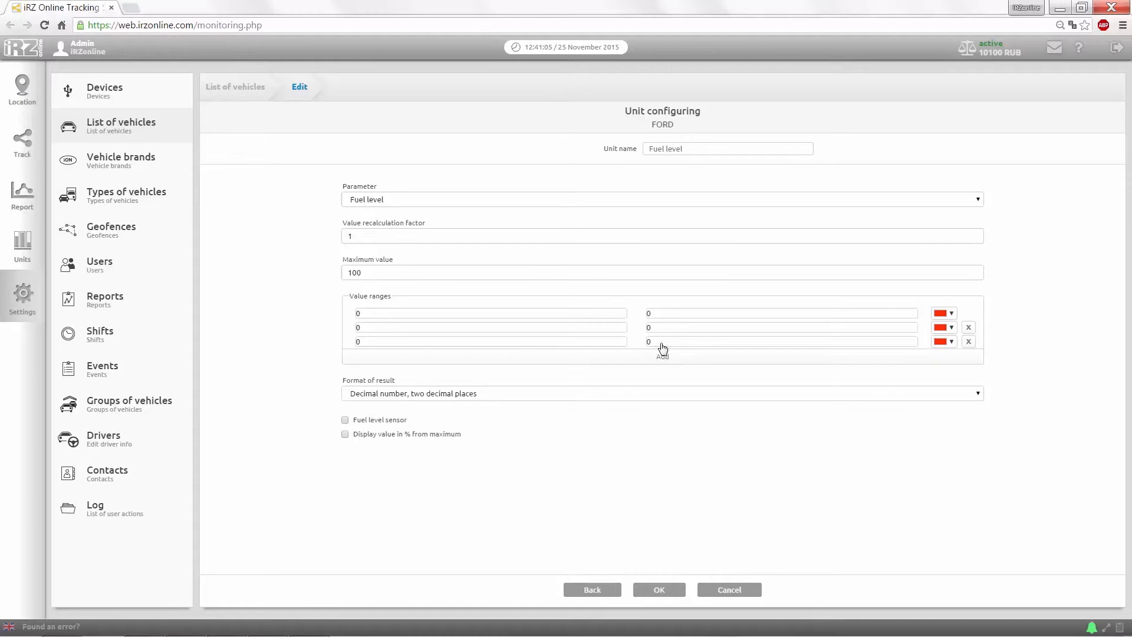
pyautogui.click(674, 316)
pyautogui.write('20')
# Set the second value range to 20–50 and colour it dark blue
pyautogui.click(565, 327)
pyautogui.write('20')
pyautogui.click(644, 329)
pyautogui.write('50')
pyautogui.click(944, 327)
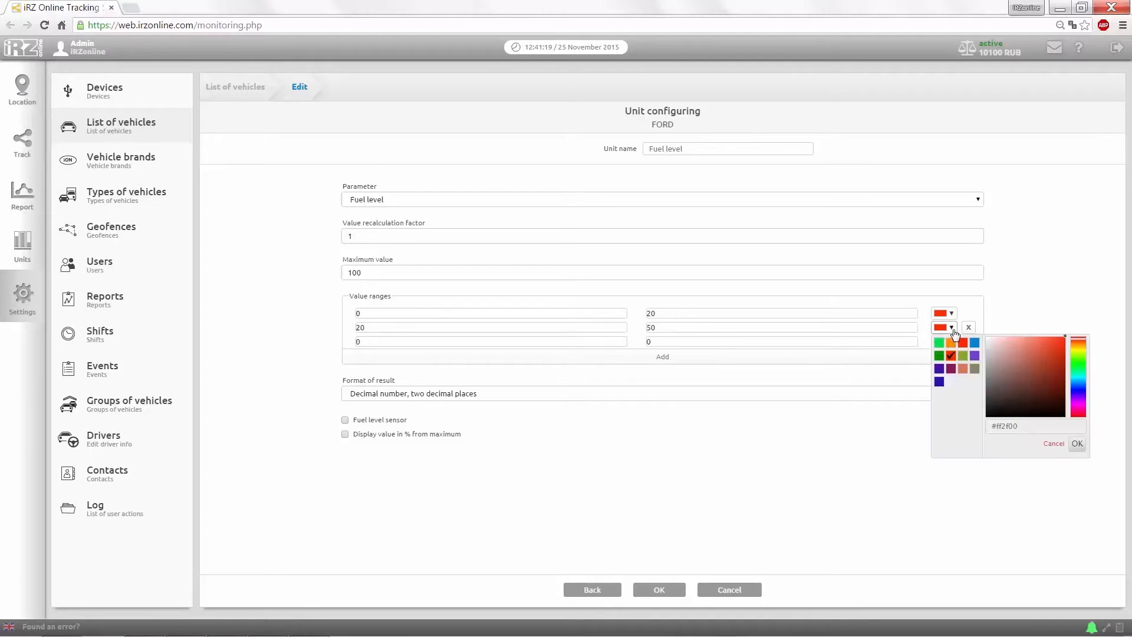
pyautogui.click(940, 382)
pyautogui.click(1078, 443)
# Set the third value range to 50–100 in green and save the unit as a fuel level sensor
pyautogui.doubleClick(357, 343)
pyautogui.write('50')
pyautogui.doubleClick(808, 345)
pyautogui.write('100')
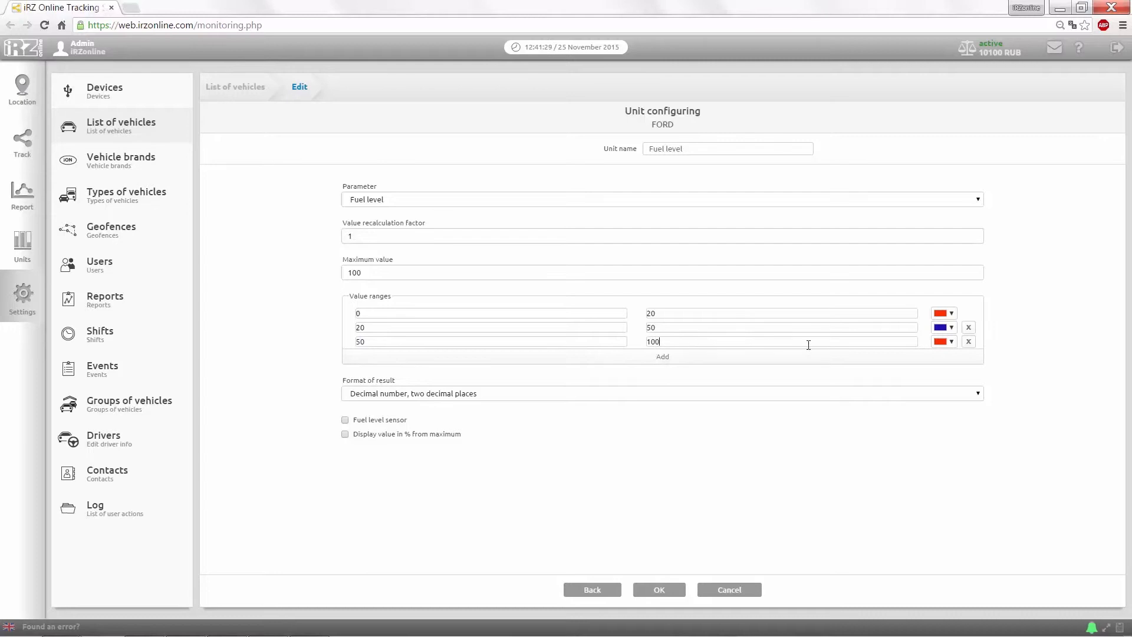
pyautogui.click(943, 342)
pyautogui.click(940, 362)
pyautogui.click(1079, 460)
pyautogui.click(345, 420)
pyautogui.click(651, 592)
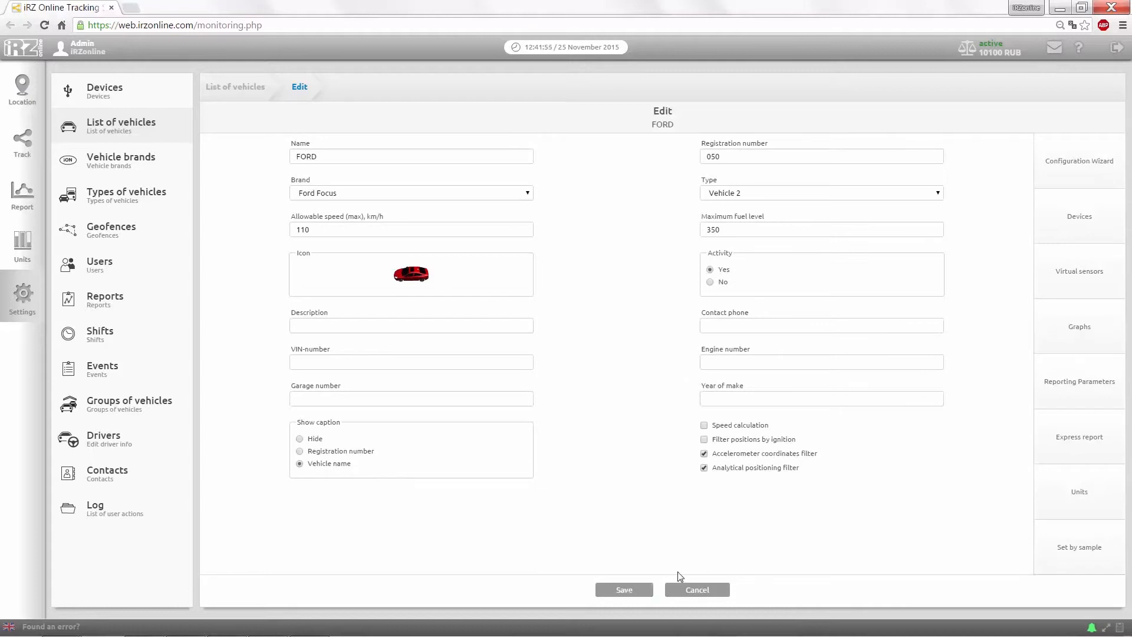
# Add a dial-type unit named "Speed" to the vehicle, based on the "Speed, km/h" reporting parameter
pyautogui.click(1074, 501)
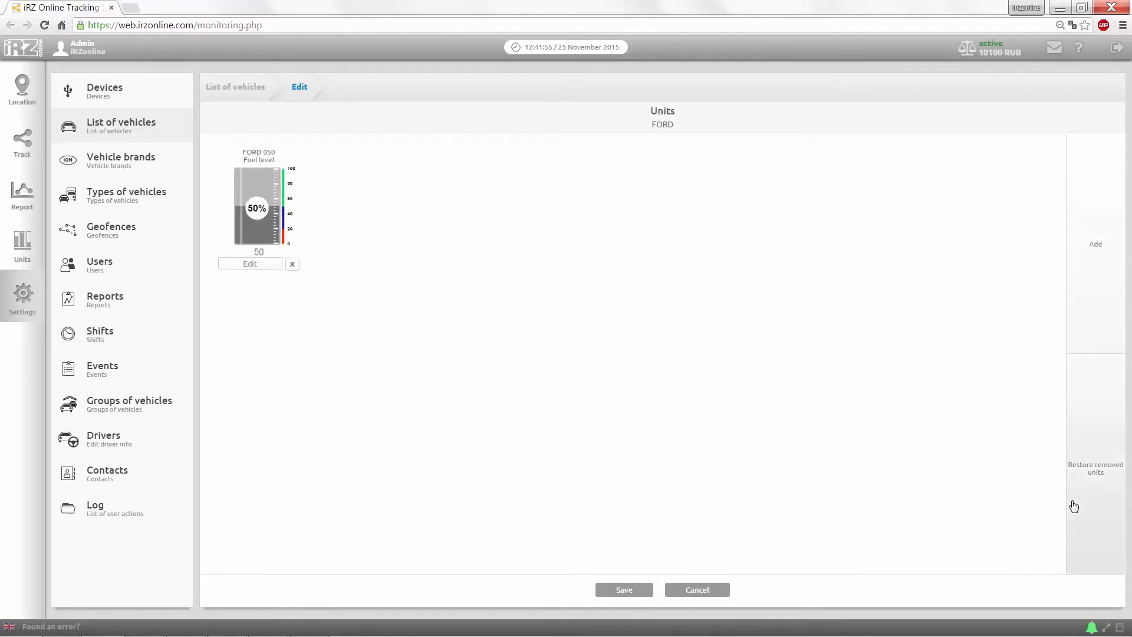
pyautogui.click(1089, 285)
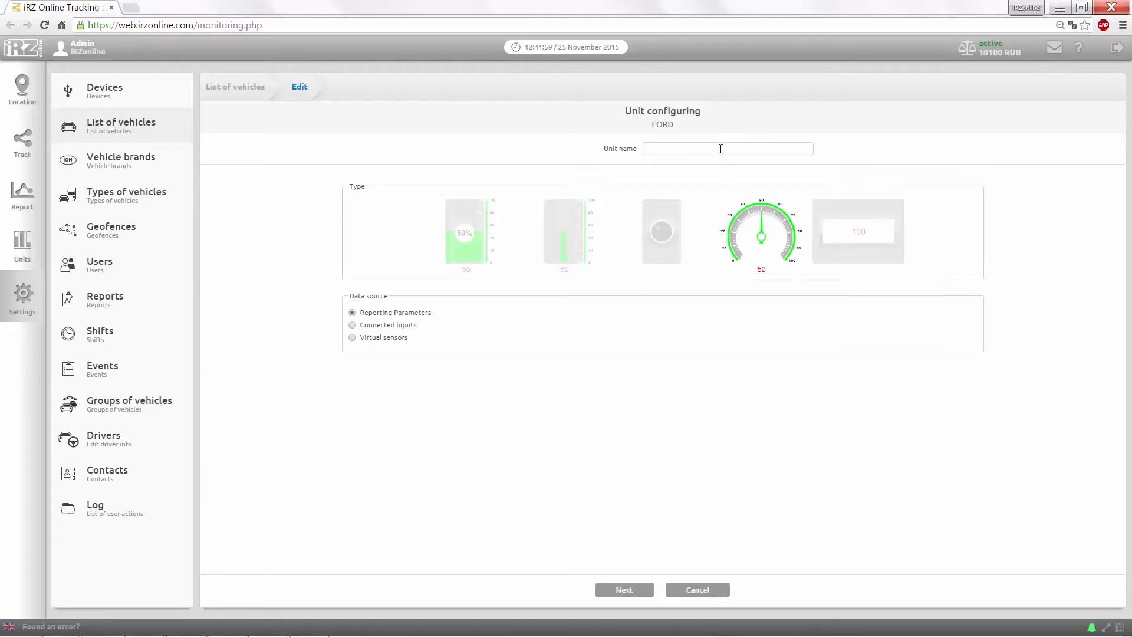
pyautogui.write('Speed')
pyautogui.click(618, 591)
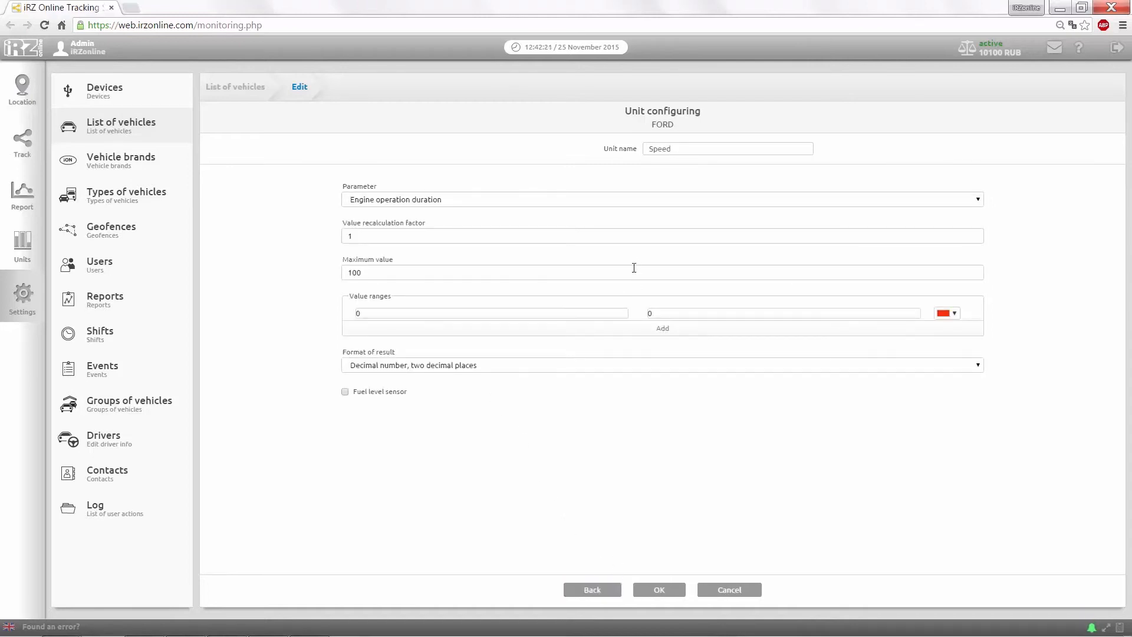
pyautogui.click(625, 201)
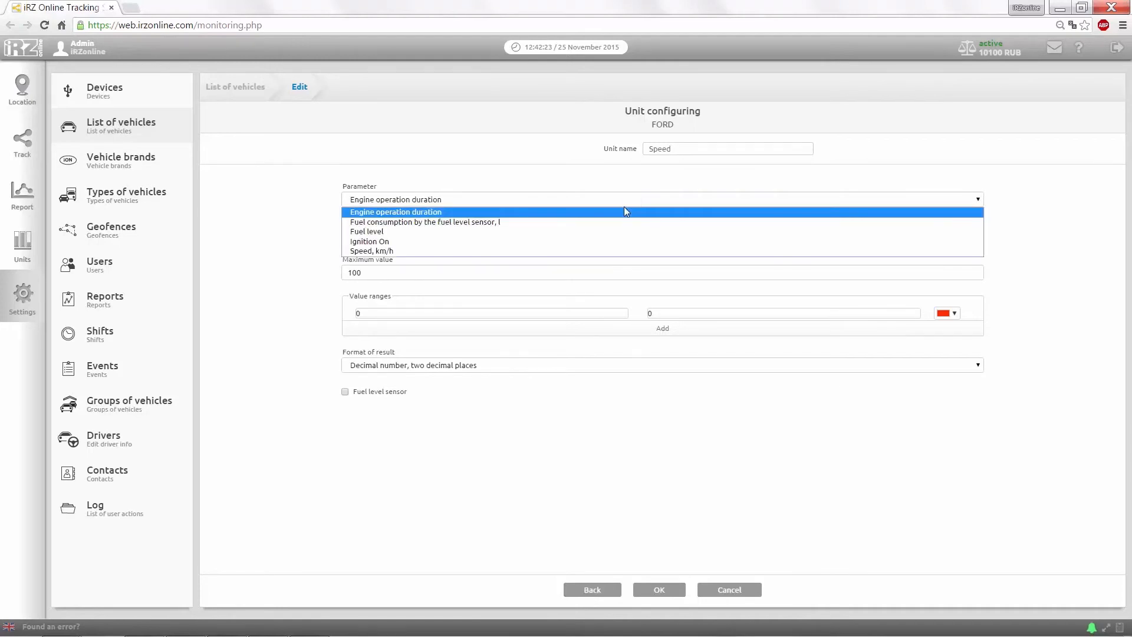
pyautogui.click(627, 251)
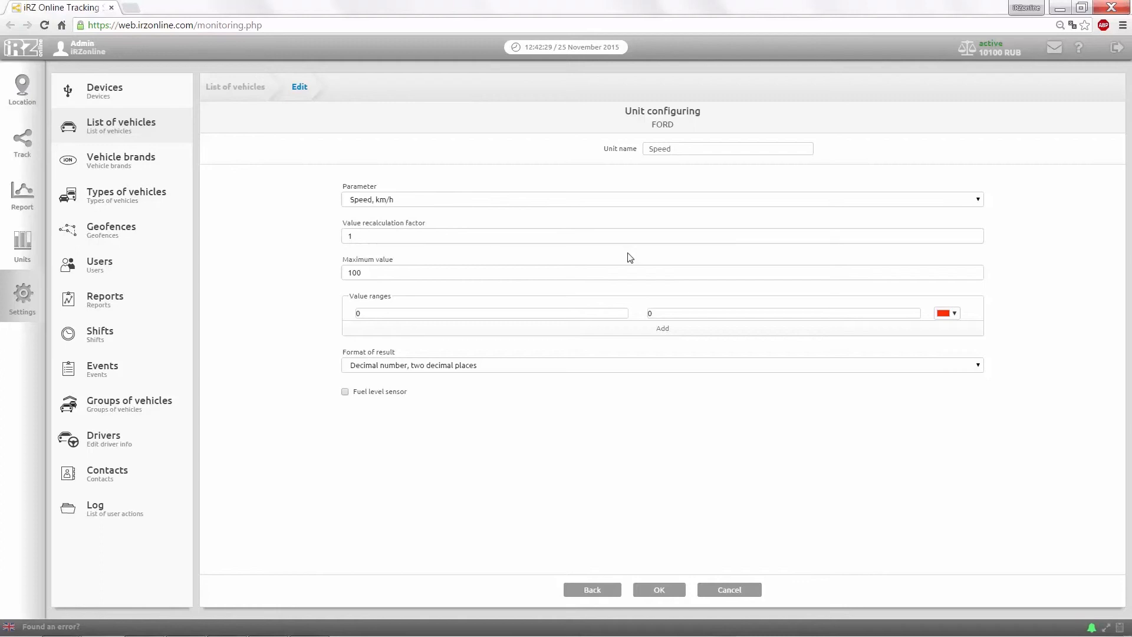
# Set the Speed unit's maximum value to 120 and add two more value ranges
pyautogui.doubleClick(378, 274)
pyautogui.write('120')
pyautogui.click(632, 330)
pyautogui.click(635, 345)
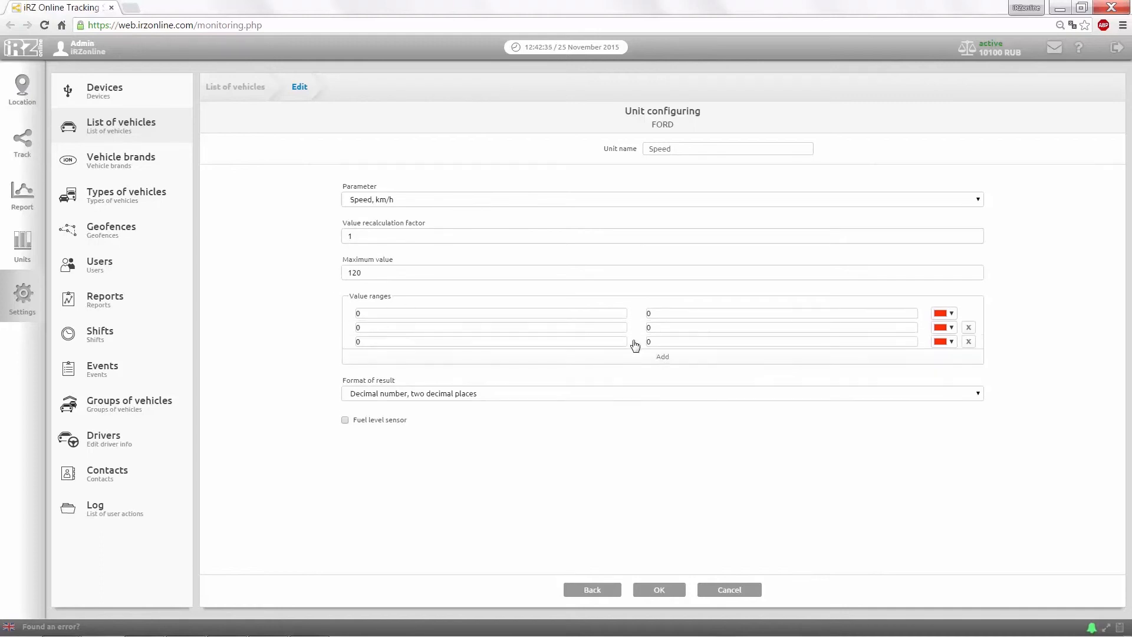
# Set the three value ranges of the Speed unit to 0–60, 60–90 and 90–120
pyautogui.doubleClick(652, 313)
pyautogui.write('6060')
pyautogui.doubleClick(648, 327)
pyautogui.write('90')
pyautogui.doubleClick(357, 342)
pyautogui.write('90')
pyautogui.doubleClick(649, 341)
pyautogui.write('120')
# Colour the 0–60 range green and the 60–90 range dark blue
pyautogui.click(950, 329)
pyautogui.click(939, 382)
pyautogui.click(1078, 445)
pyautogui.click(952, 329)
pyautogui.click(963, 343)
pyautogui.click(1077, 444)
pyautogui.click(951, 314)
pyautogui.click(940, 328)
pyautogui.click(1078, 430)
pyautogui.click(951, 328)
pyautogui.click(940, 382)
pyautogui.click(1077, 444)
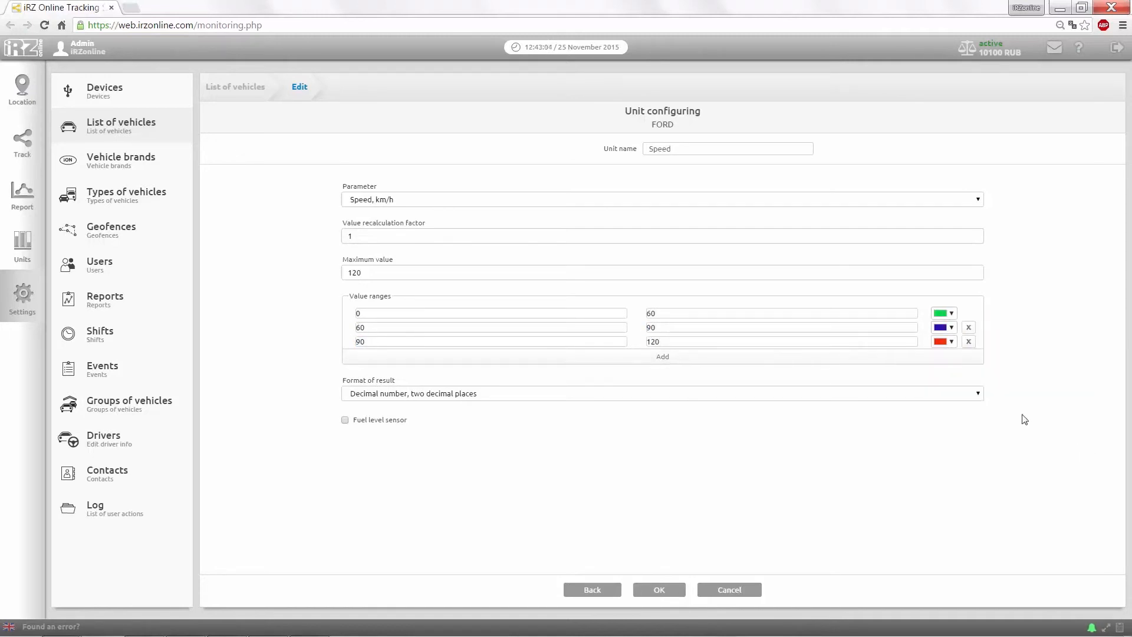
# Choose the result format for the Speed unit and confirm its configuration
pyautogui.click(794, 393)
pyautogui.click(806, 414)
pyautogui.click(670, 591)
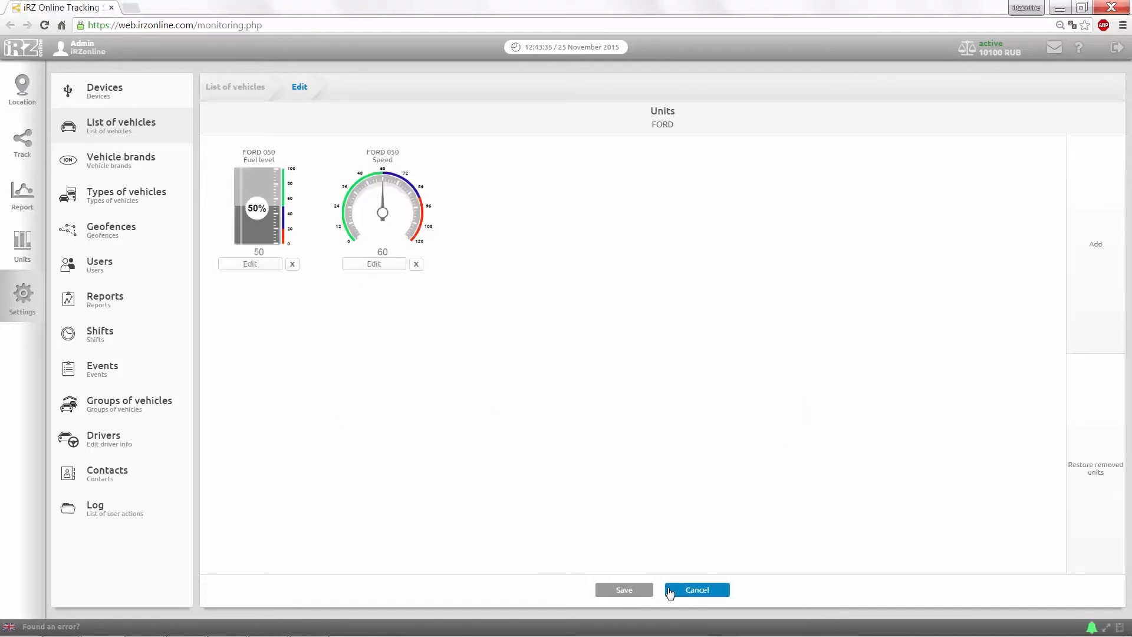
# Generate yesterday's track for the FORD 050 vehicle whose data runs up to 24.11.2015
pyautogui.click(24, 141)
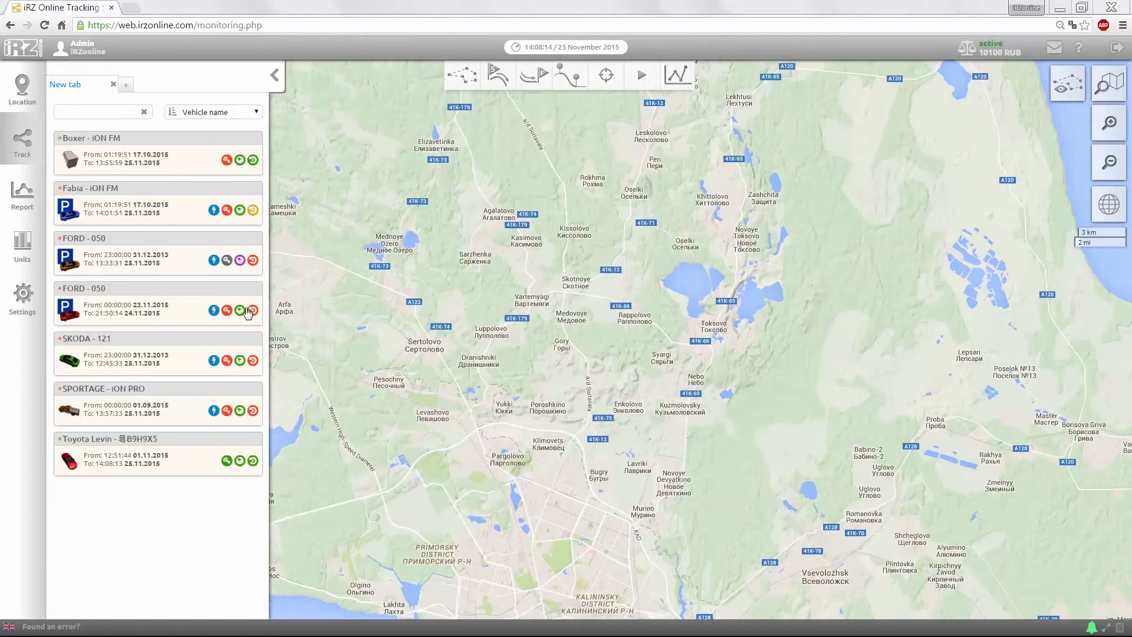
pyautogui.click(198, 313)
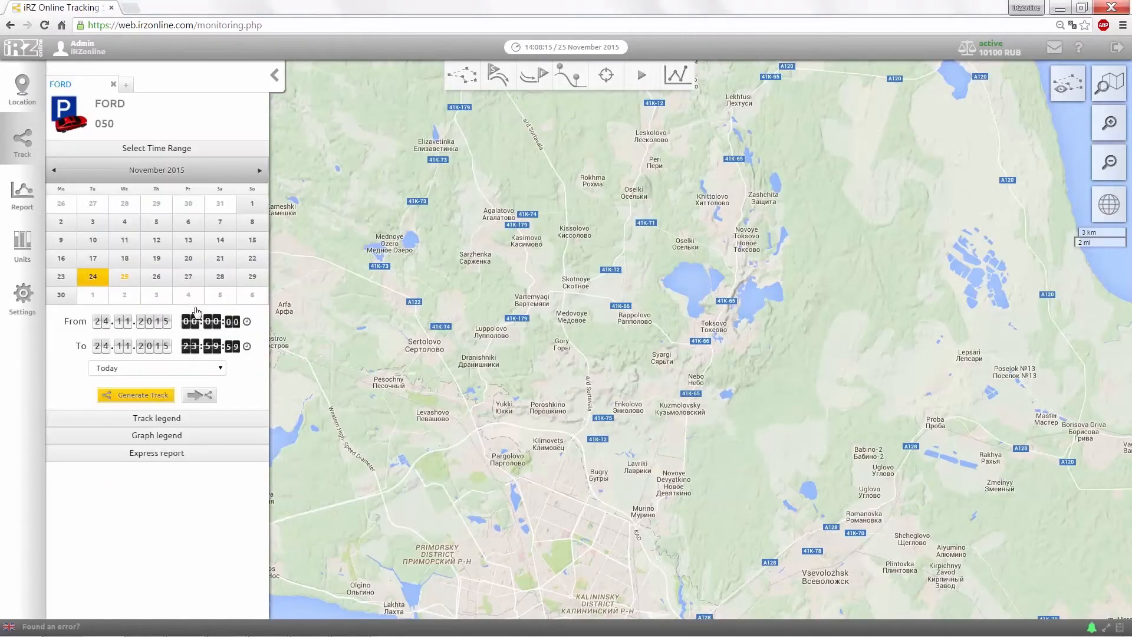
pyautogui.click(196, 368)
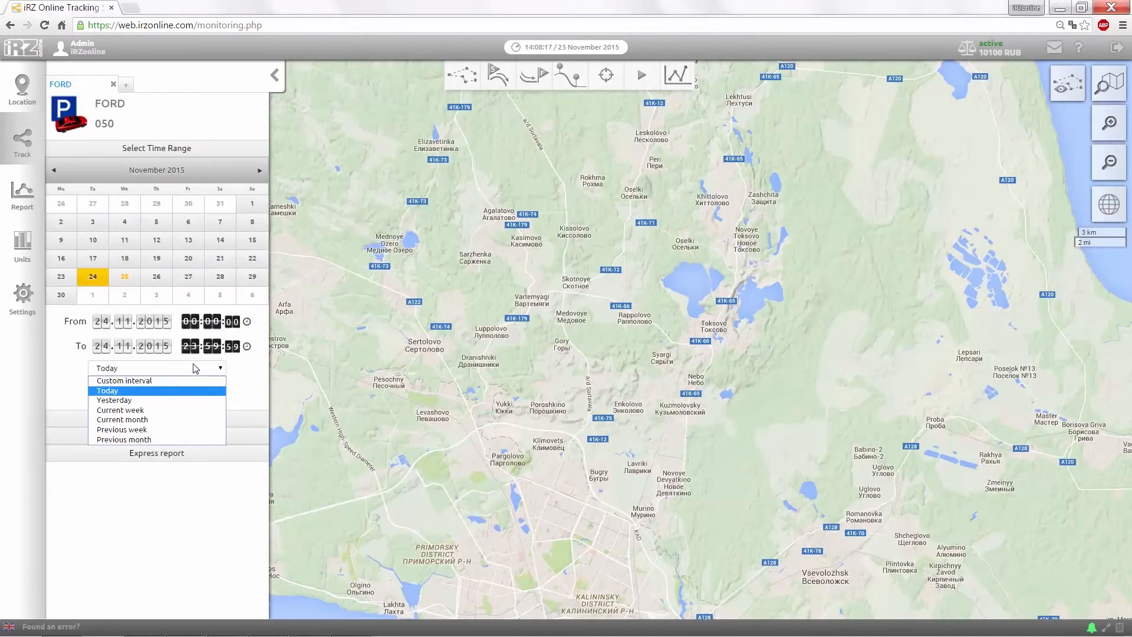
pyautogui.click(196, 400)
pyautogui.click(169, 397)
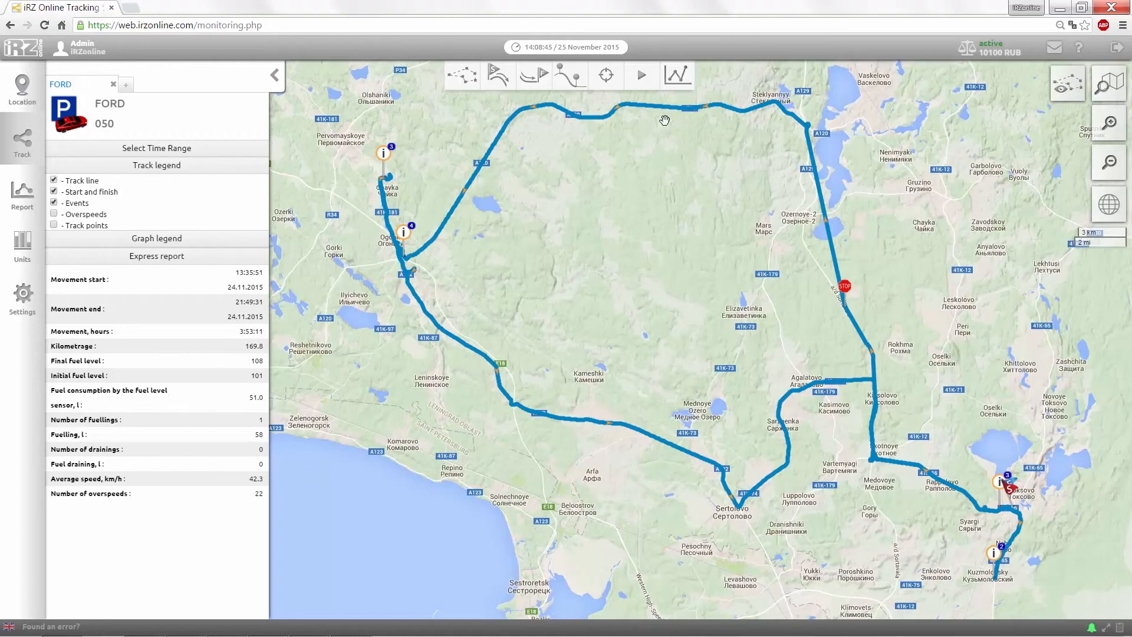
# Examine the track's graph with only the Fuel level curve shown, and close the graph
pyautogui.click(675, 89)
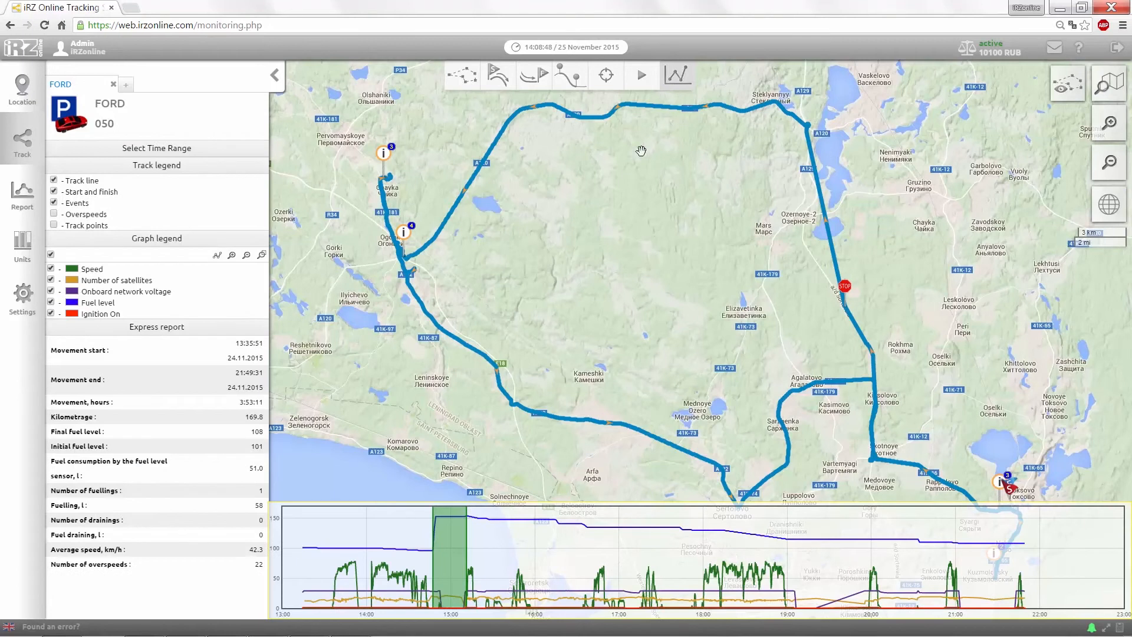
pyautogui.click(51, 254)
pyautogui.click(51, 303)
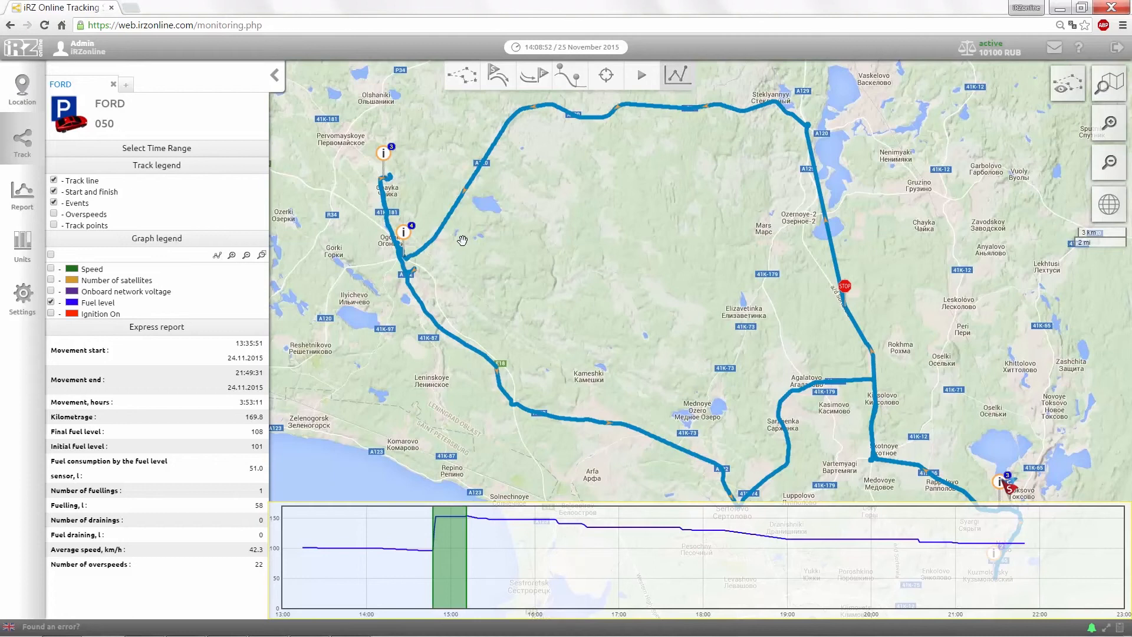
pyautogui.click(678, 75)
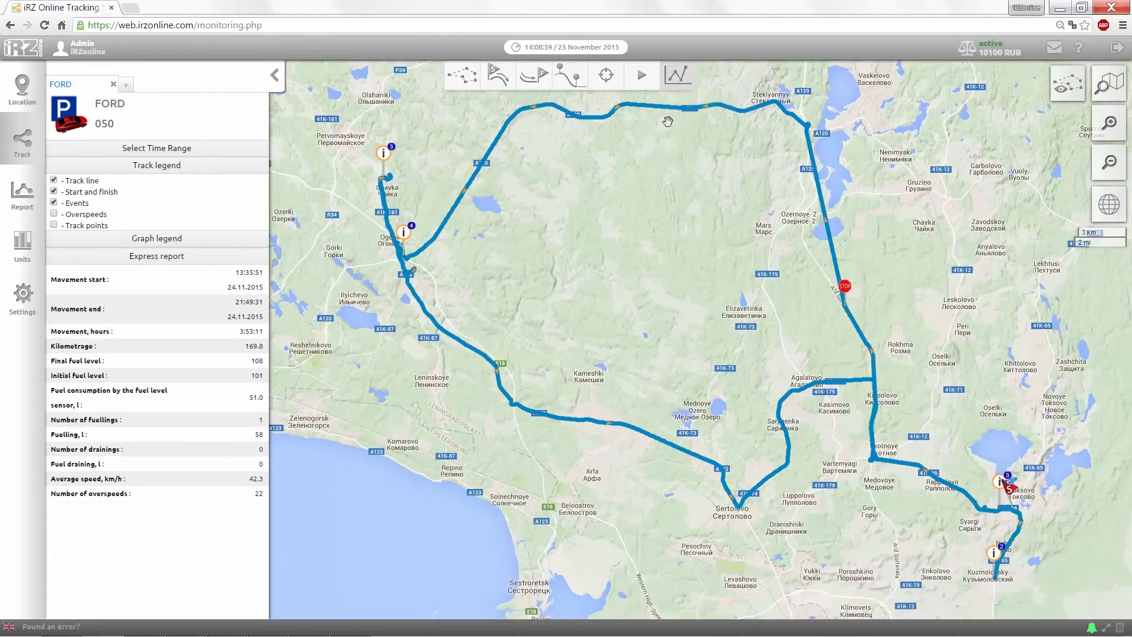
# Generate yesterday's Daily report for the FORD 050 vehicle with data up to 24.11.2015
pyautogui.click(24, 208)
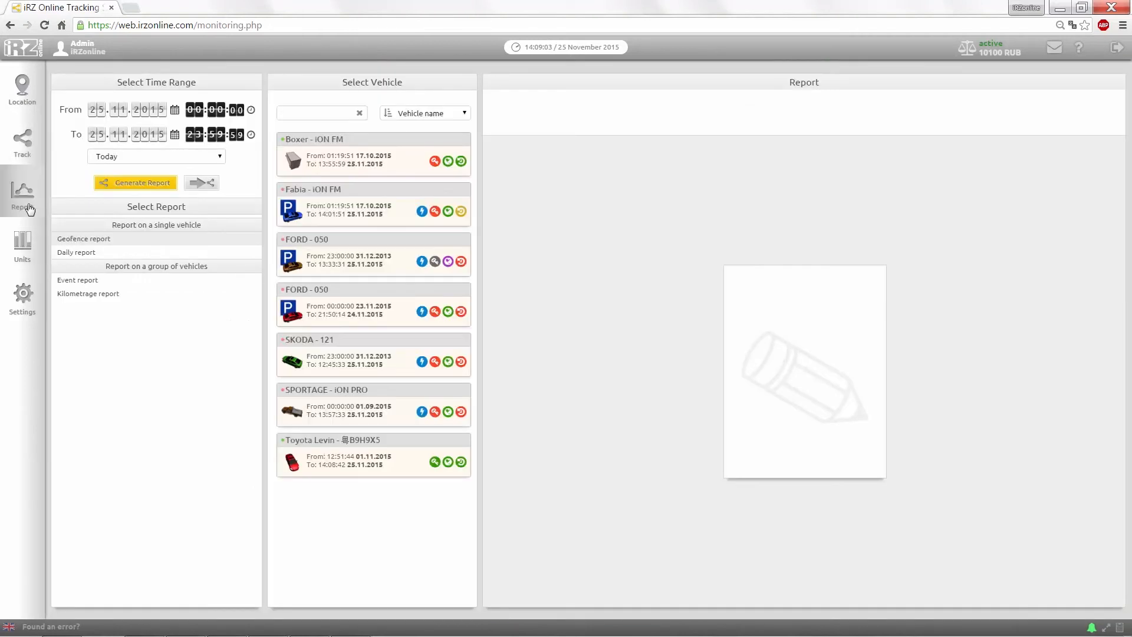
pyautogui.click(144, 156)
pyautogui.click(134, 187)
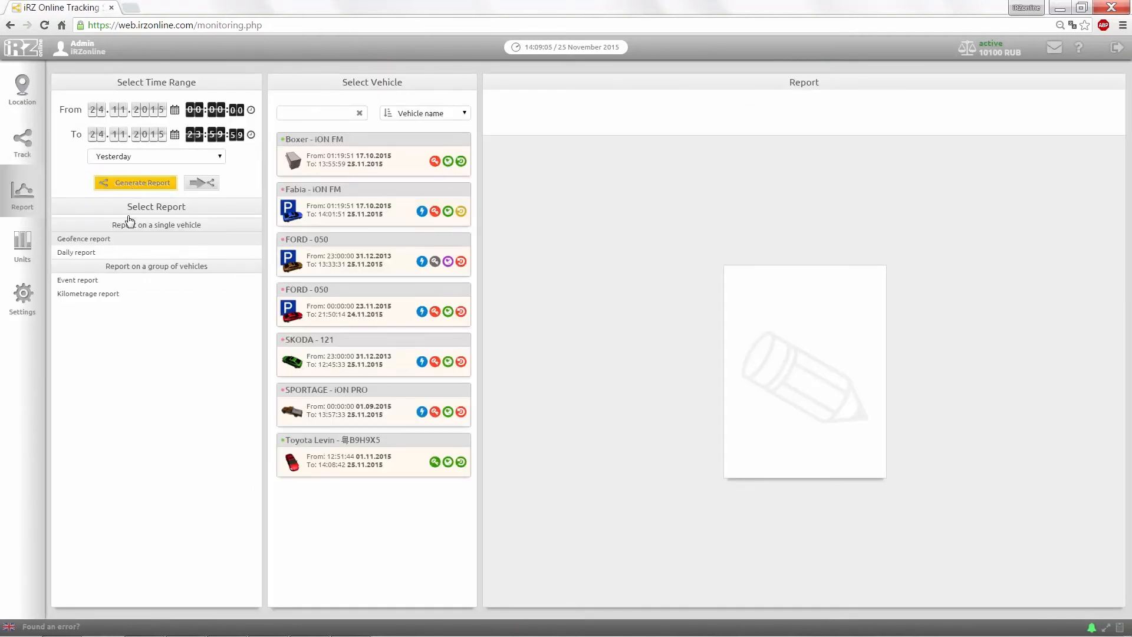
pyautogui.click(125, 255)
pyautogui.click(337, 326)
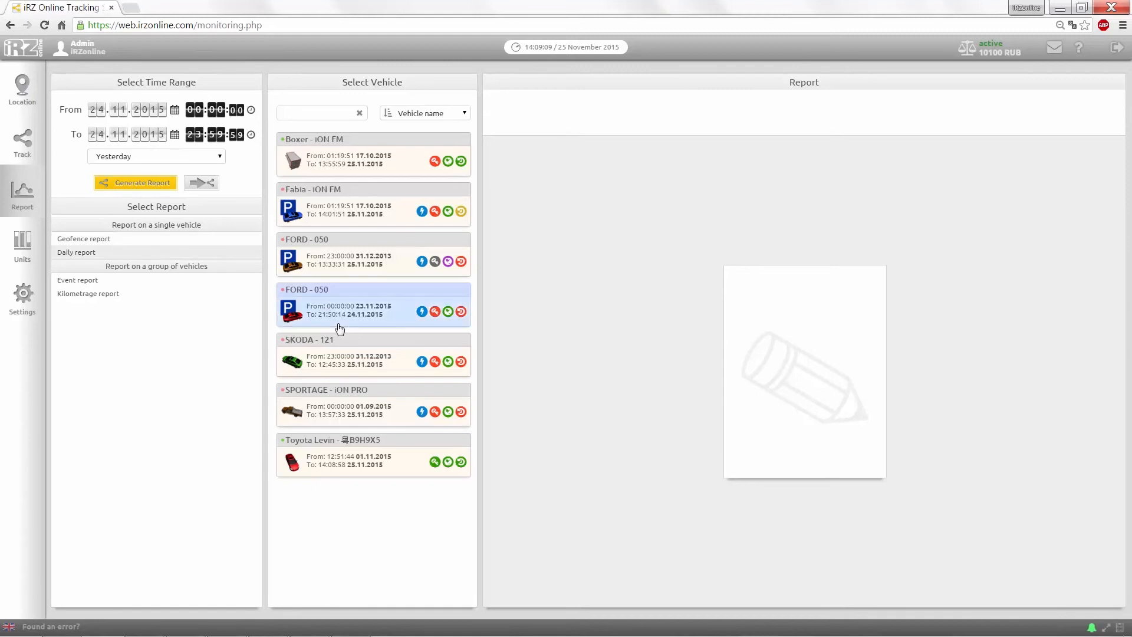
pyautogui.click(135, 185)
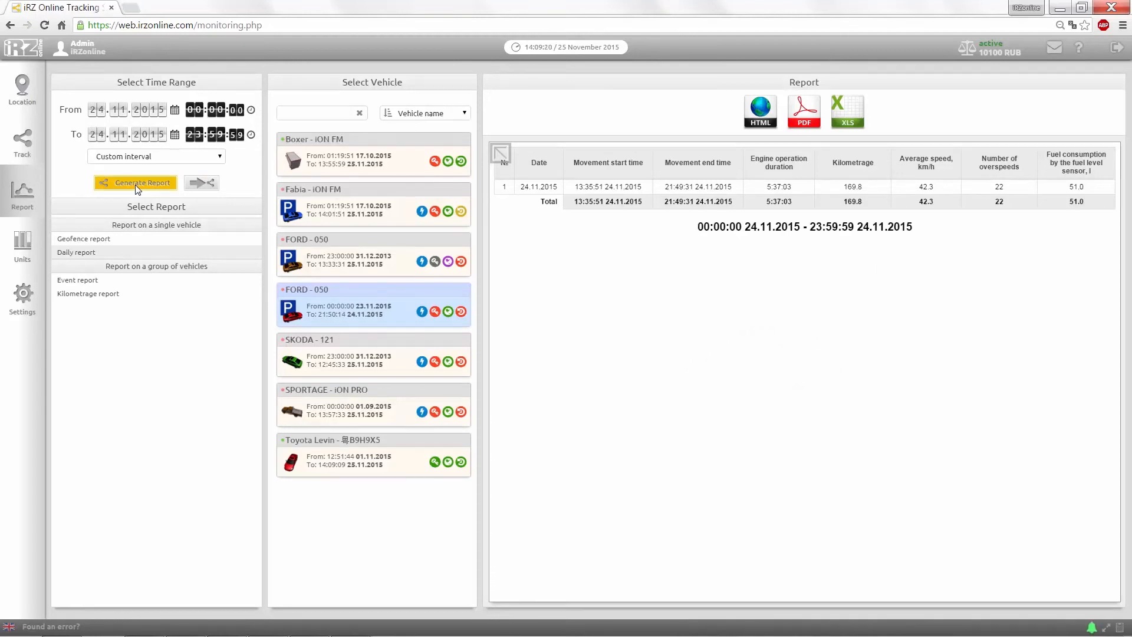
# Show yesterday's unit history for the FORD 050 vehicle with data up to 24.11.2015
pyautogui.click(35, 249)
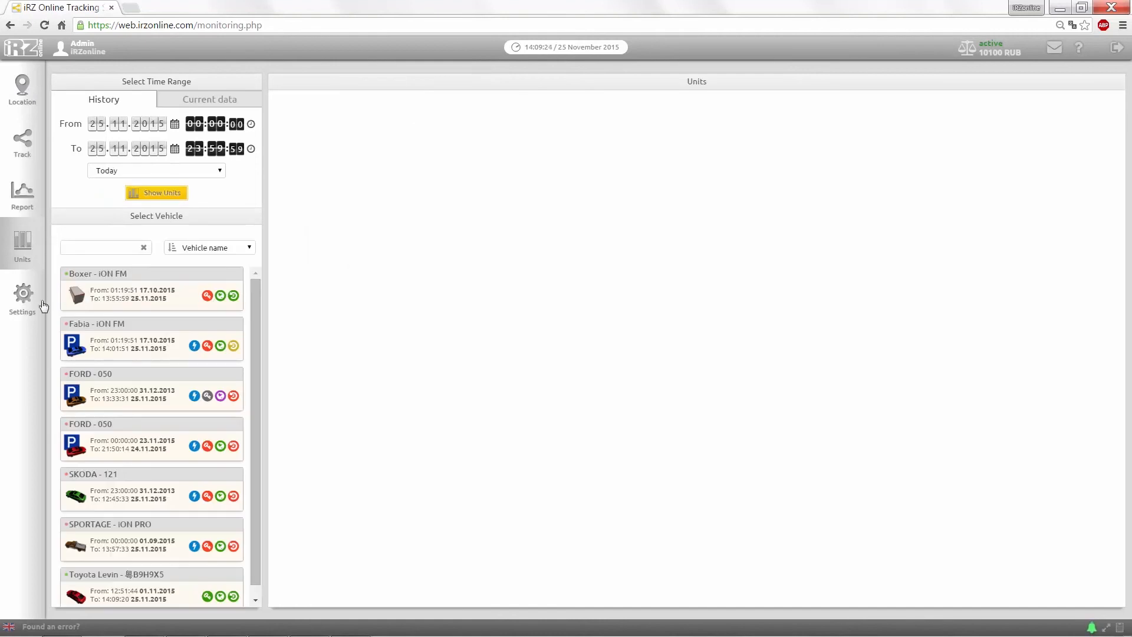
pyautogui.click(83, 426)
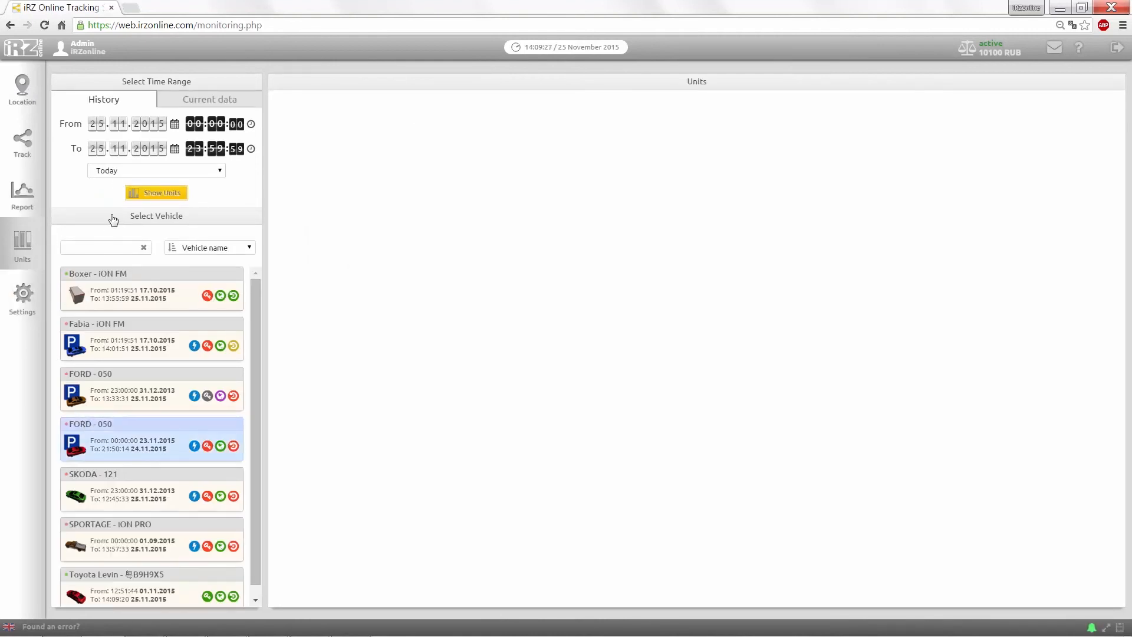
pyautogui.click(118, 171)
pyautogui.click(120, 204)
pyautogui.click(139, 195)
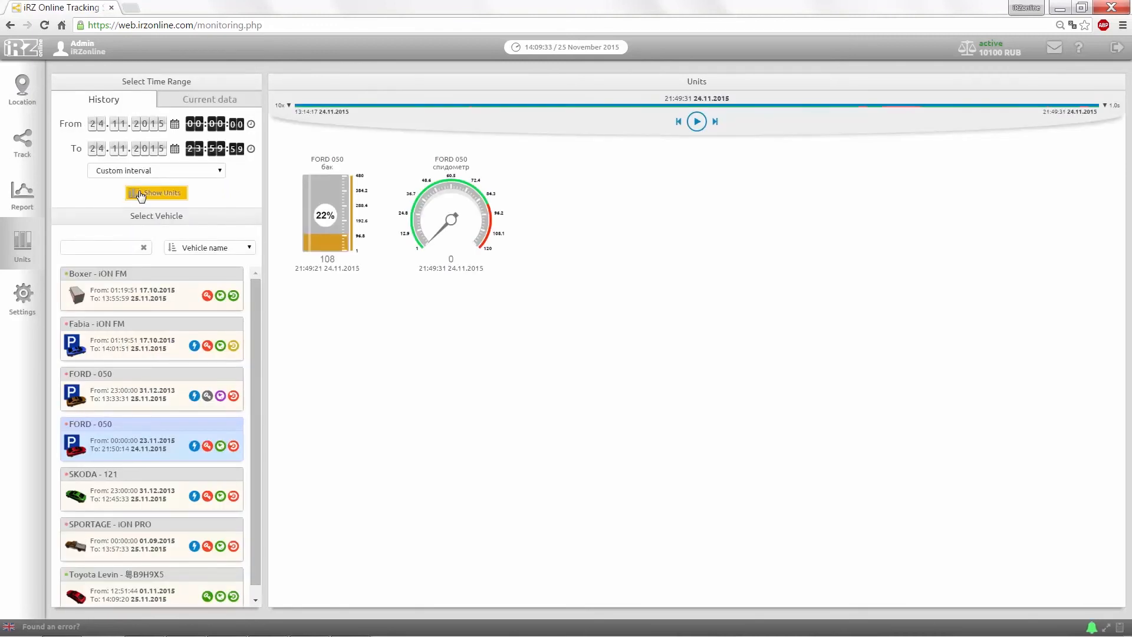
# Play back the vehicle's unit history, jump ahead along the timeline and pause the playback
pyautogui.click(698, 122)
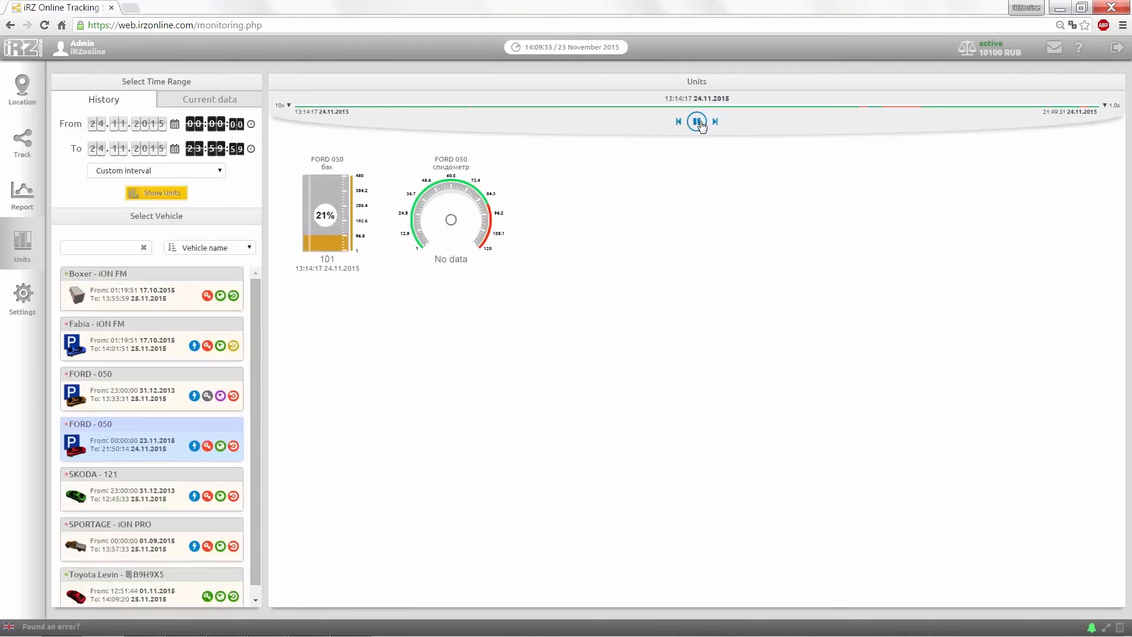
pyautogui.click(438, 106)
pyautogui.click(696, 121)
# Show the current unit data for the same FORD 050 vehicle
pyautogui.click(215, 102)
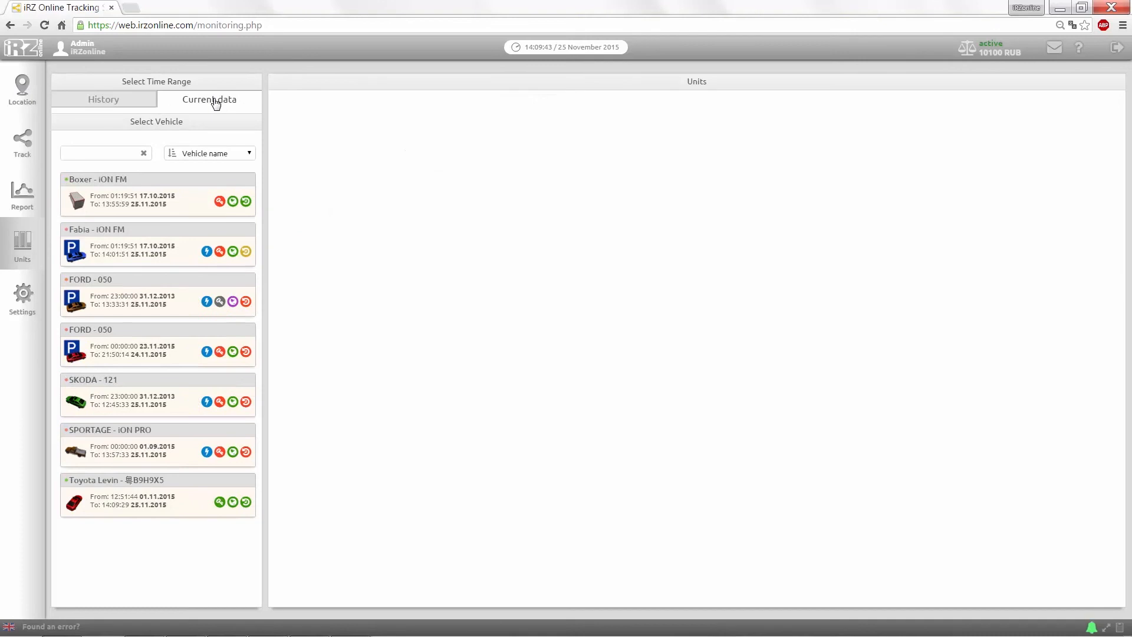
pyautogui.click(197, 354)
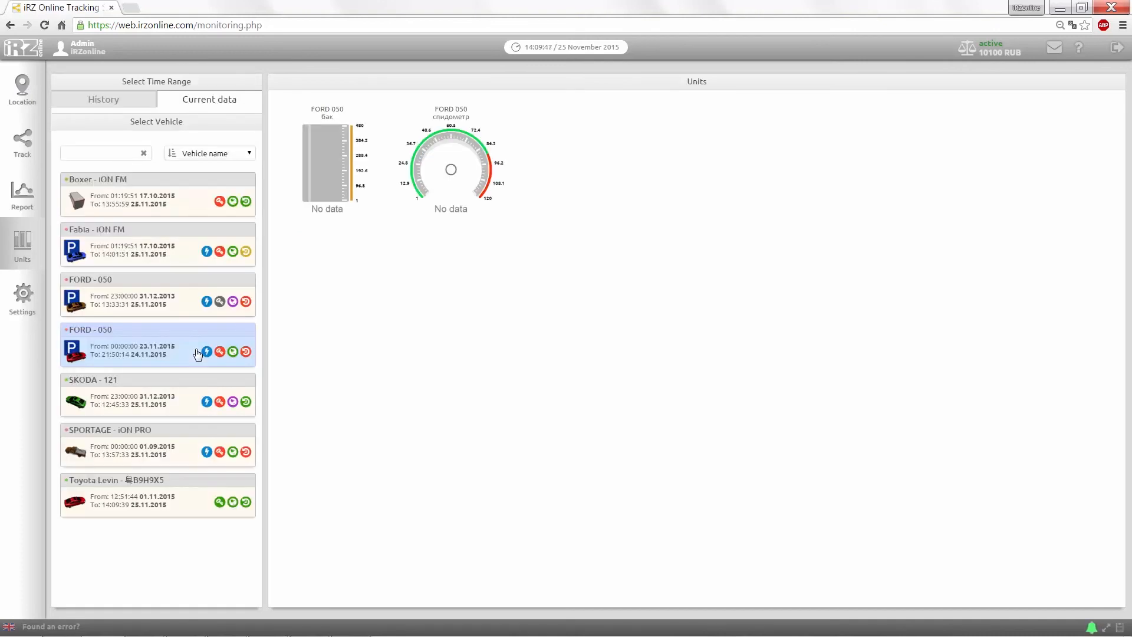